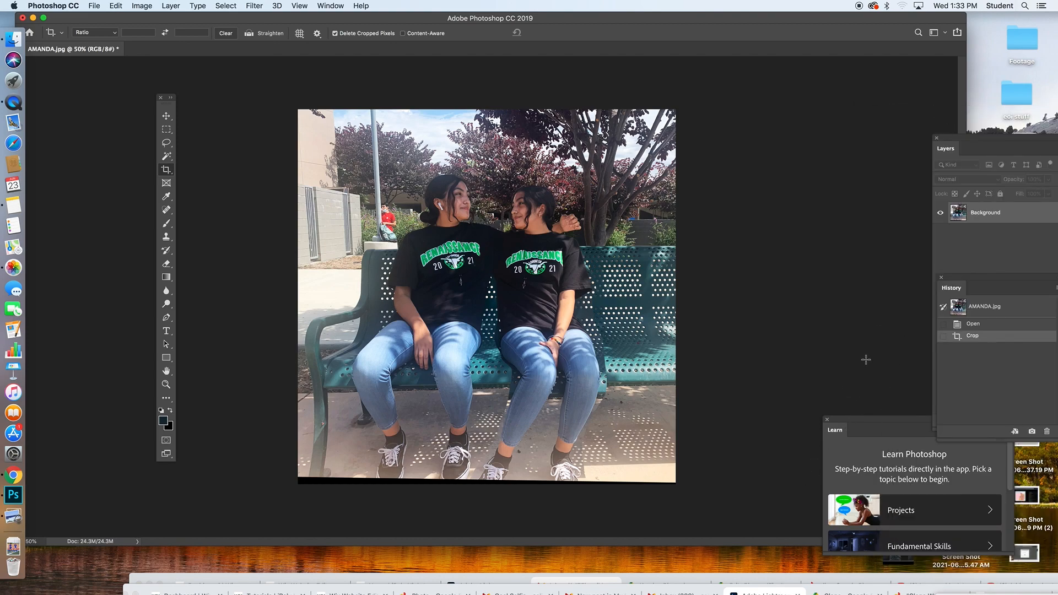
Clear the workspace by moving the Learn panel low, enlarging the application window, and placing the Layers panel beside the photo
left_click_drag(850, 426, 820, 508)
left_click_drag(933, 504, 861, 538)
left_click_drag(968, 544, 1014, 560)
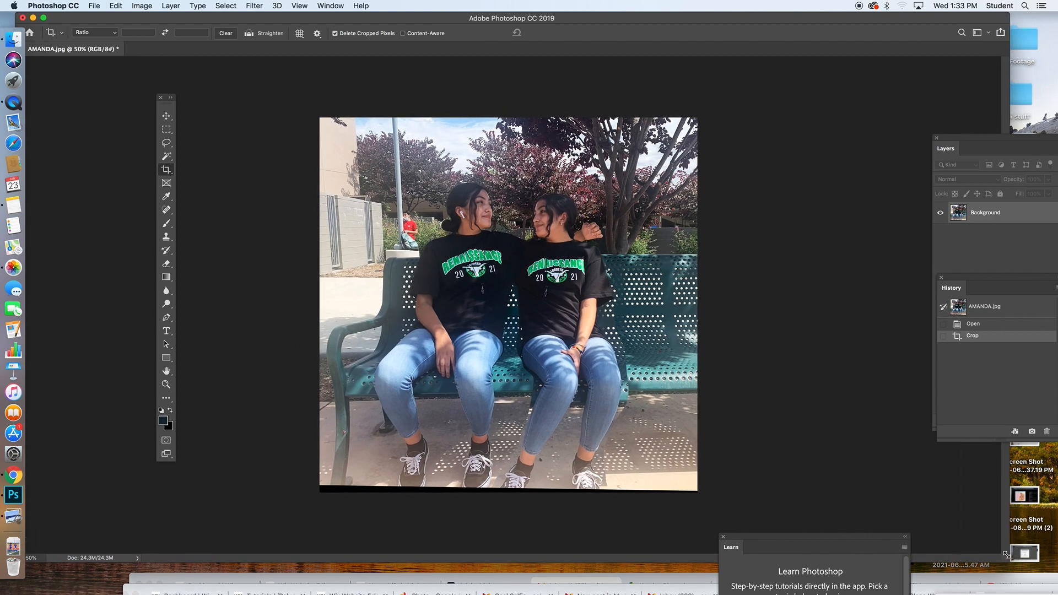
left_click_drag(970, 139, 725, 134)
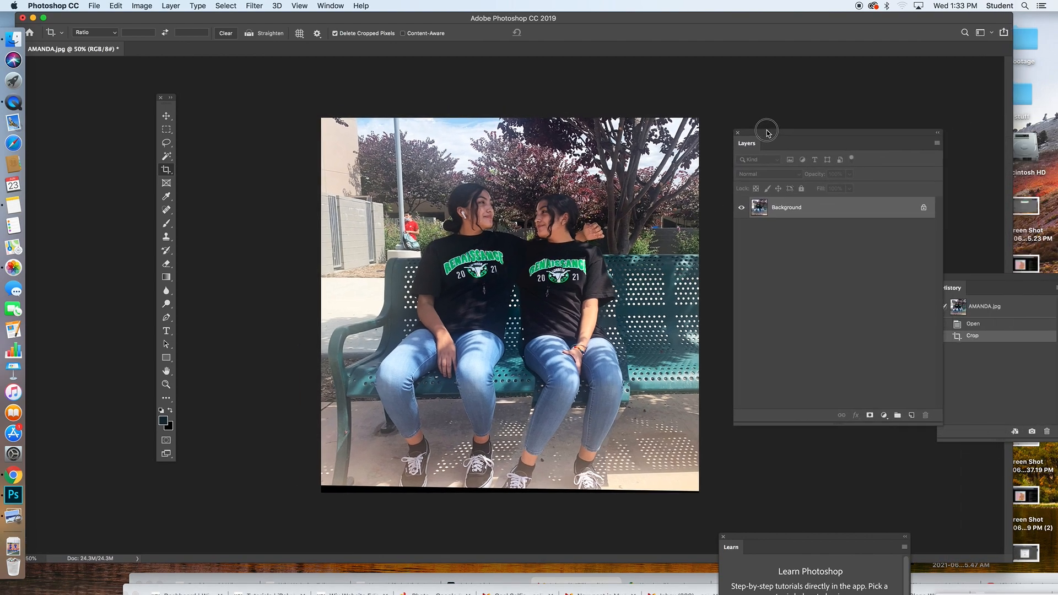
left_click(330, 6)
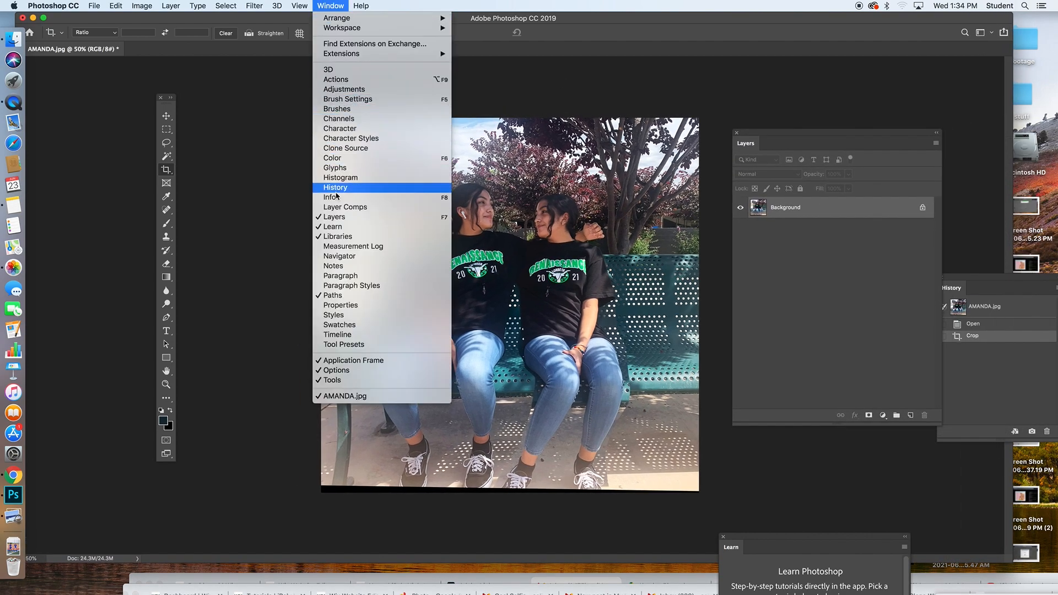
left_click(818, 228)
left_click_drag(805, 133, 801, 121)
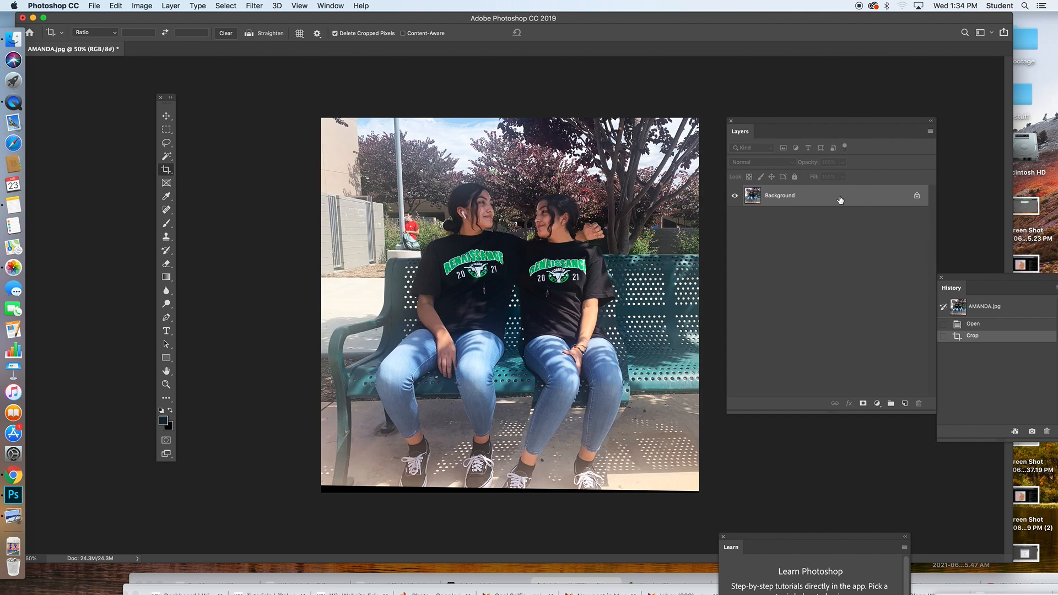
Duplicate the Background layer and rename the duplicate COPY
left_click_drag(809, 197, 808, 197)
key("super+j")
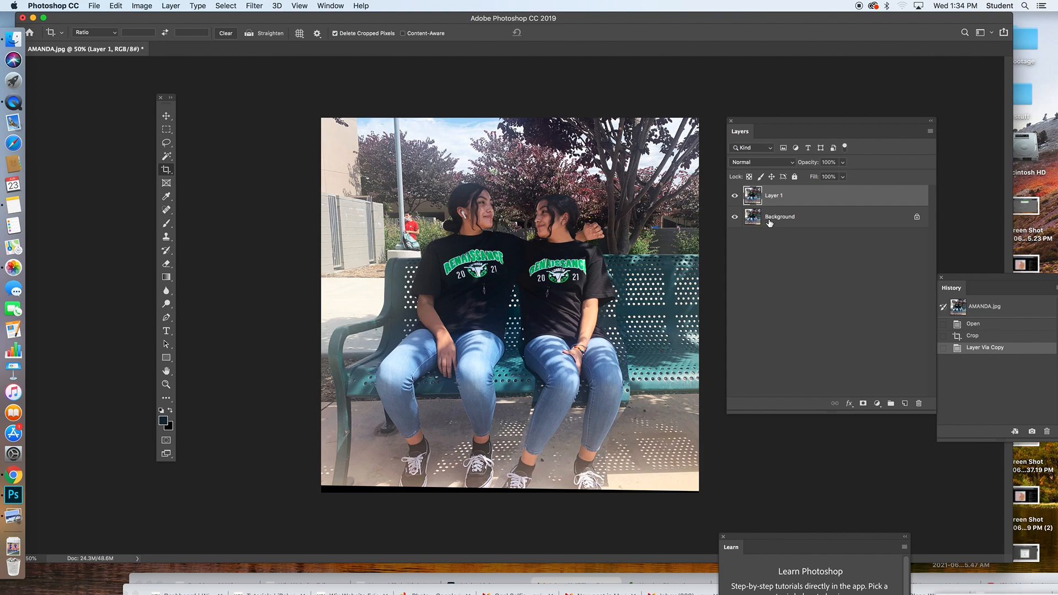
double_click(774, 196)
type("COPY")
key("Return")
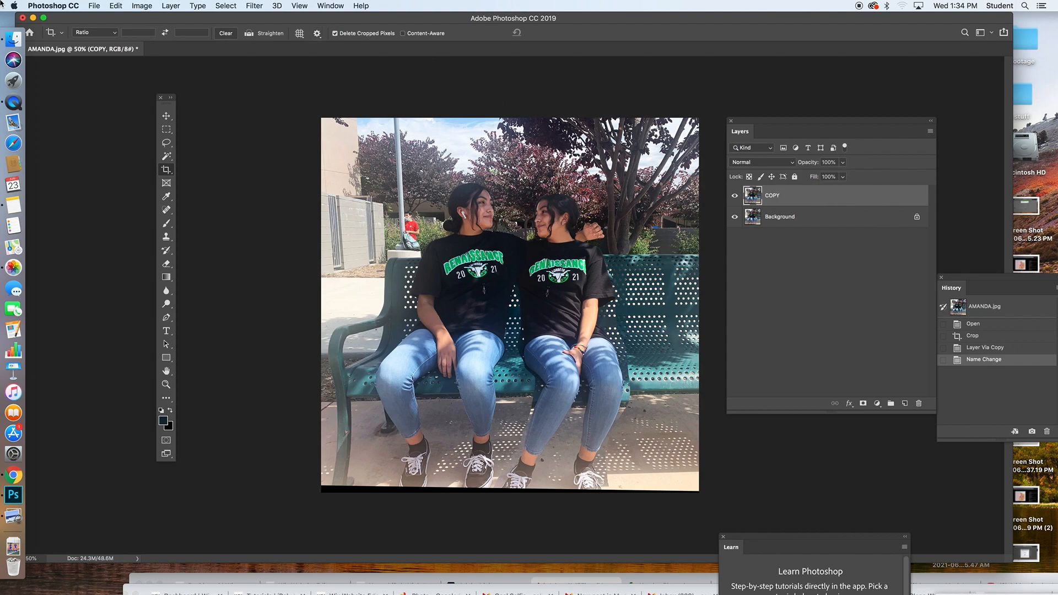
Apply a Hue/Saturation adjustment to the COPY layer with Hue set to -138
left_click(115, 6)
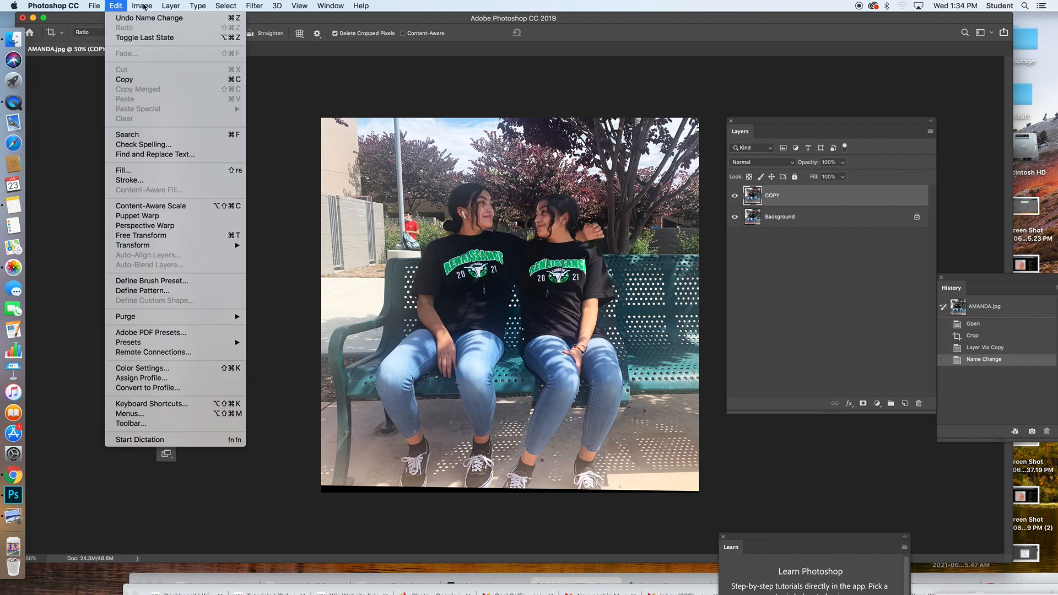
mouse_move(145, 7)
mouse_move(149, 37)
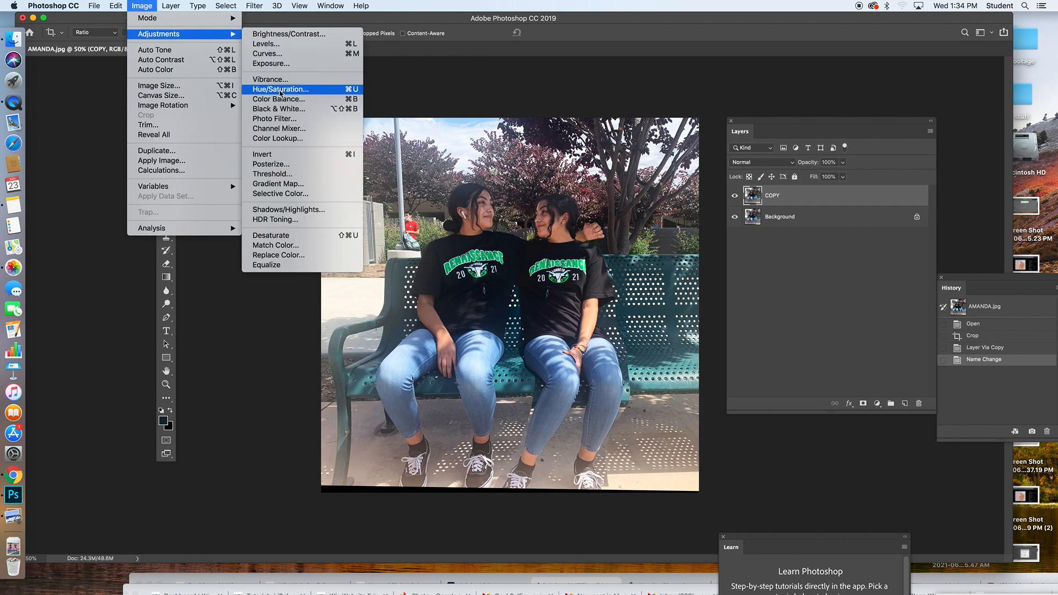
left_click(280, 89)
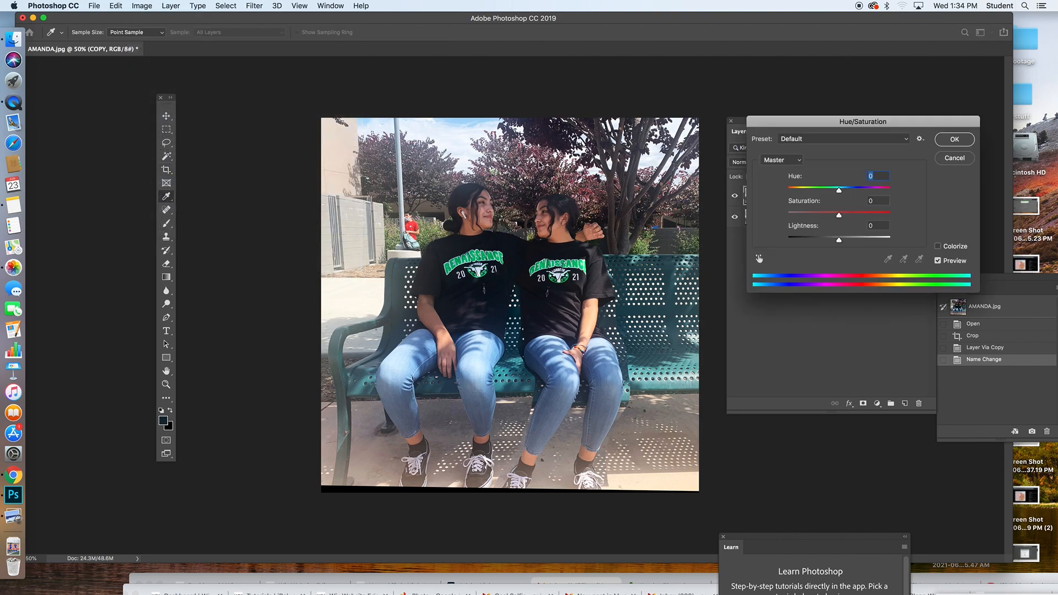
left_click_drag(802, 127, 780, 117)
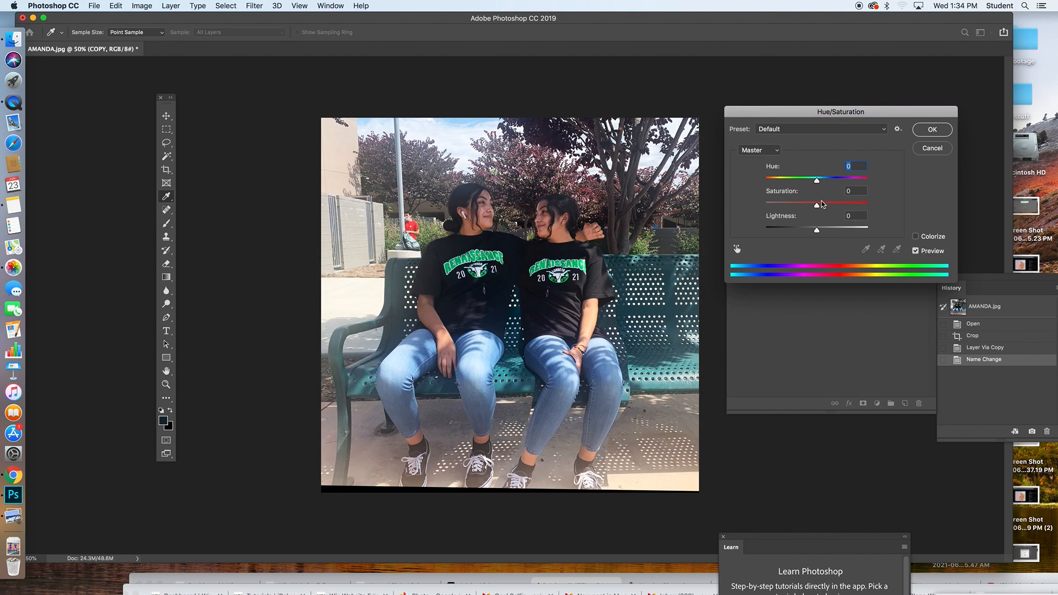
left_click_drag(820, 184, 833, 183)
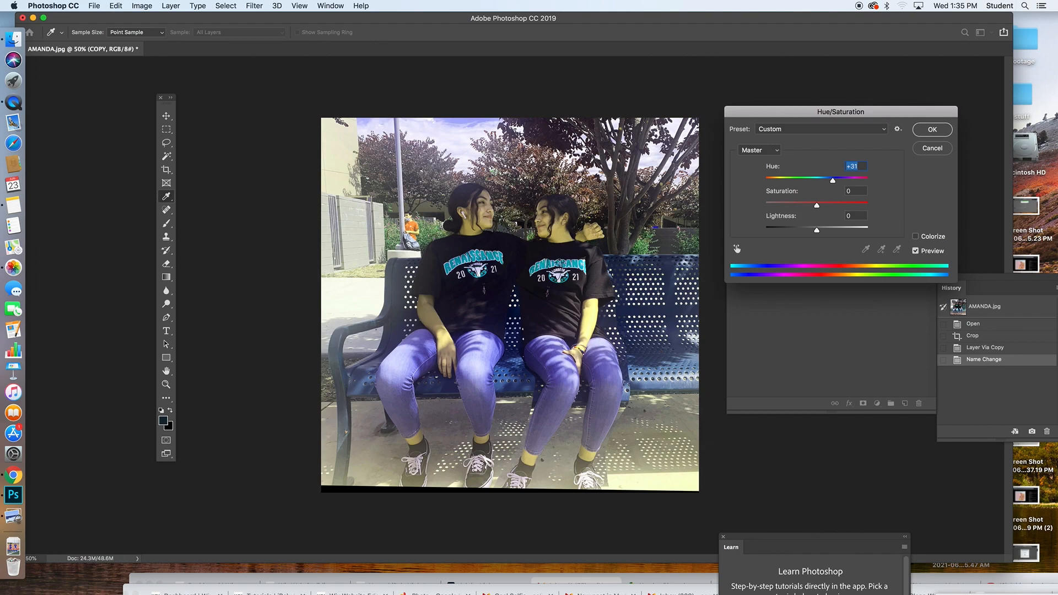
left_click_drag(833, 180, 774, 188)
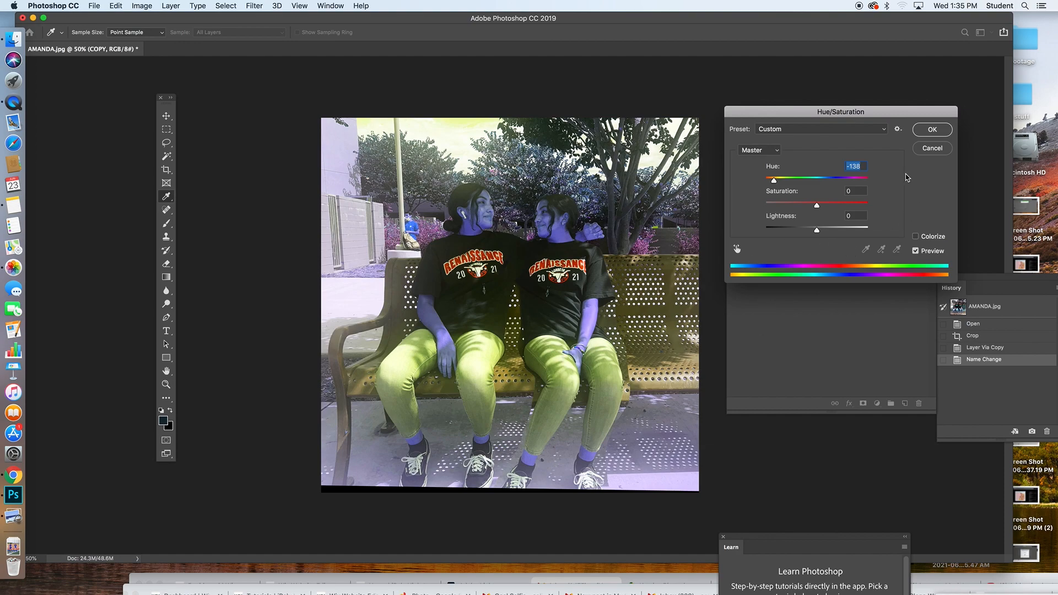
left_click(932, 131)
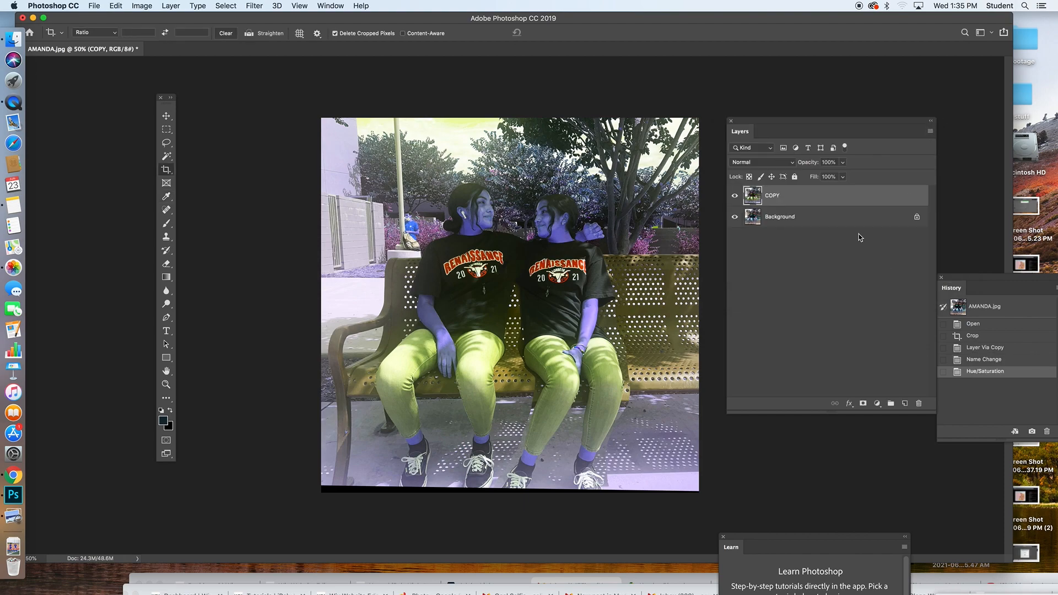
Add a layer mask to the COPY layer and invert it to black
left_click(864, 404)
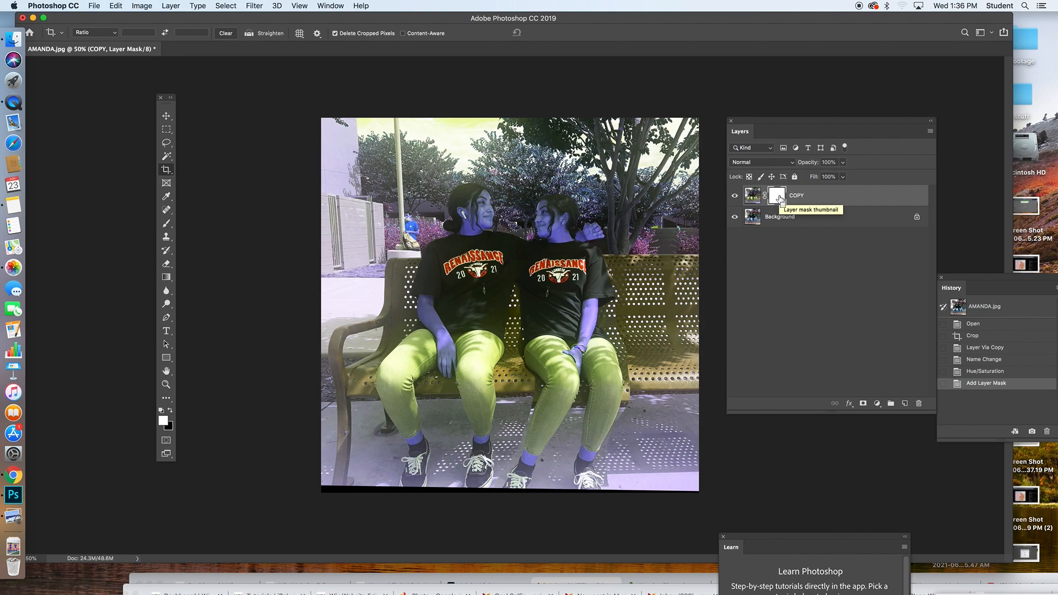
key("super+i")
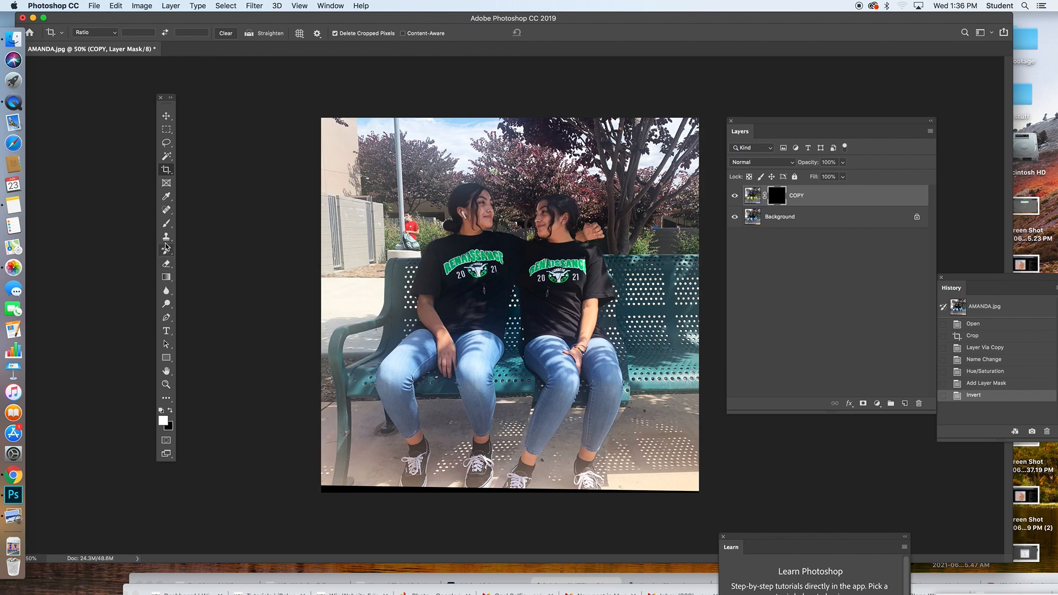
Choose the Brush tool with a Soft Round tip sized 124 px
left_click(167, 224)
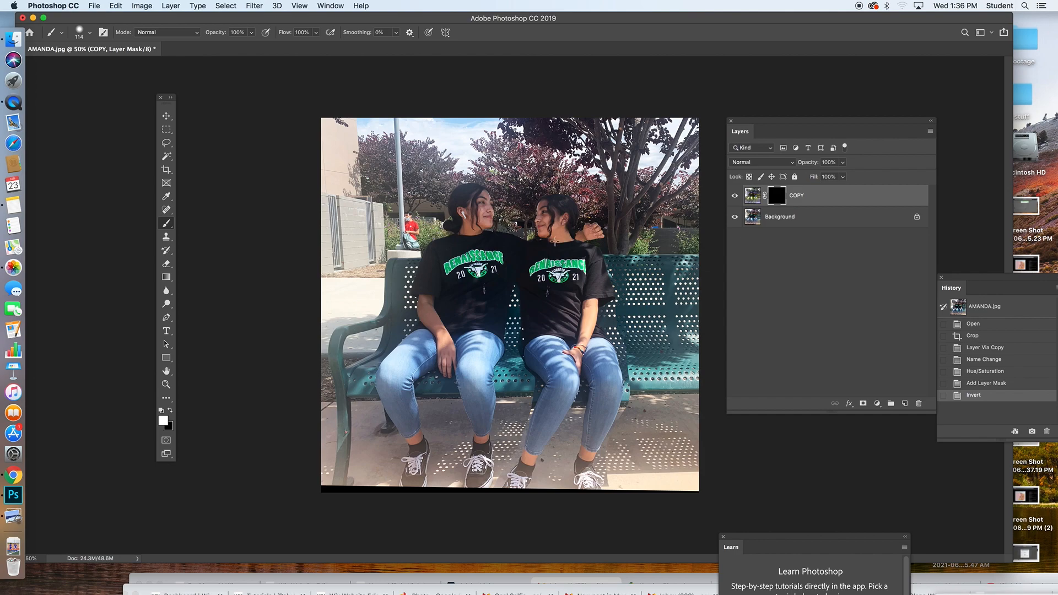
left_click(80, 33)
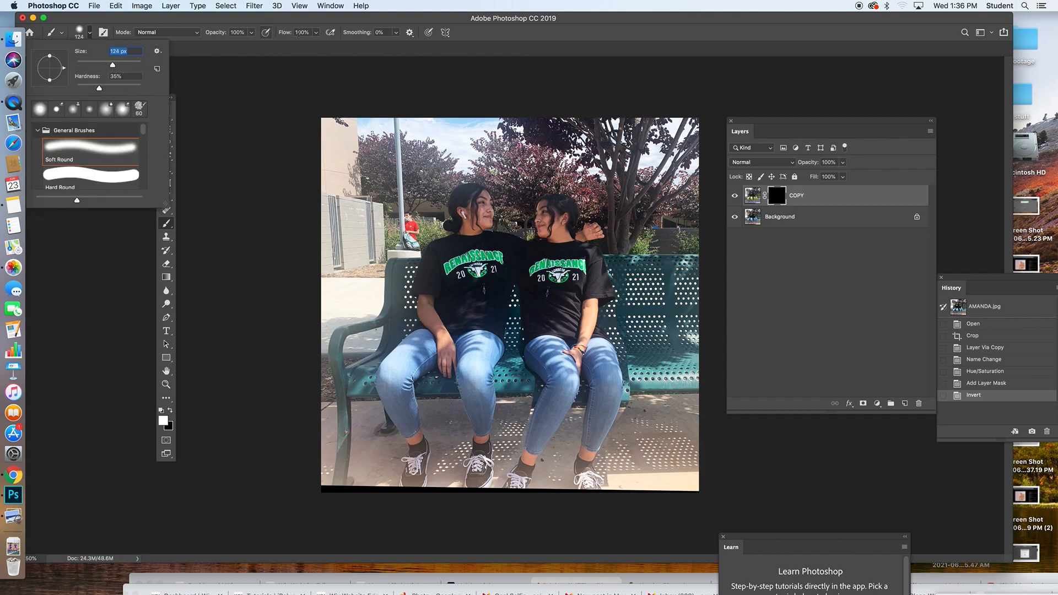
key("Return")
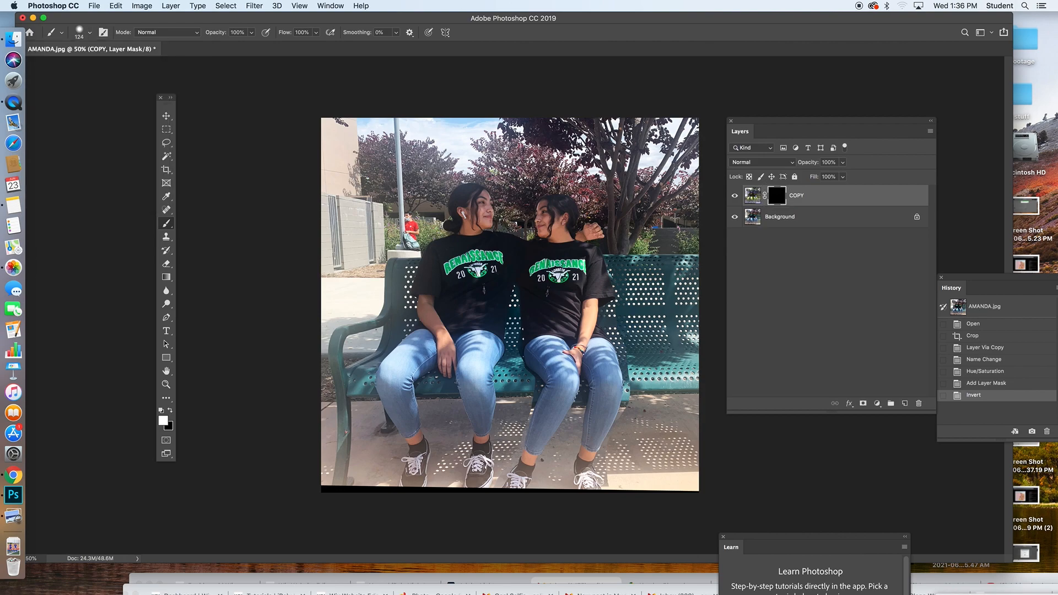
key("Tab")
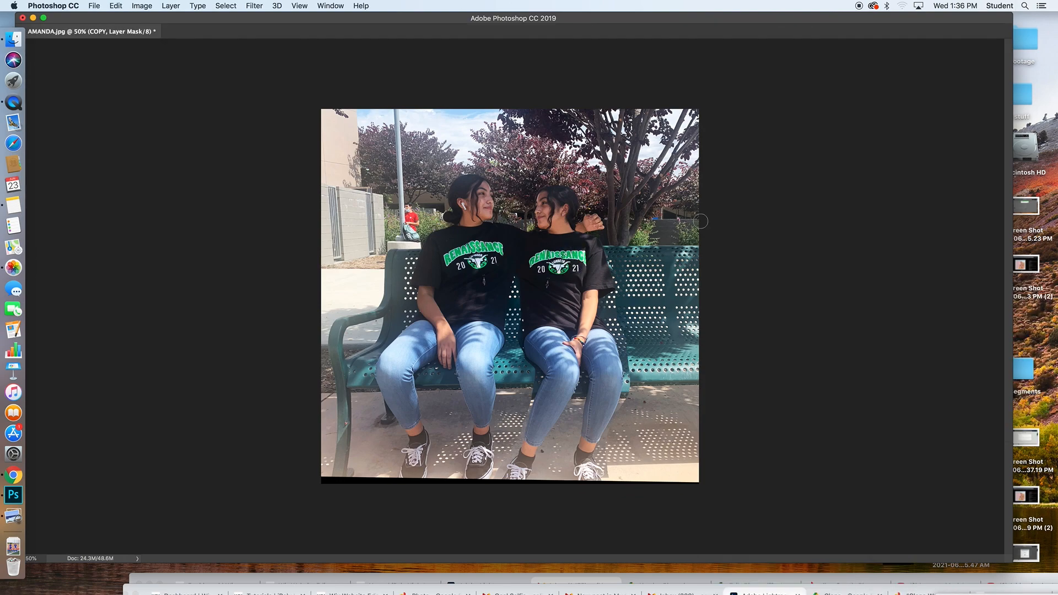
key("Tab")
key("Tab")
key("Tab")
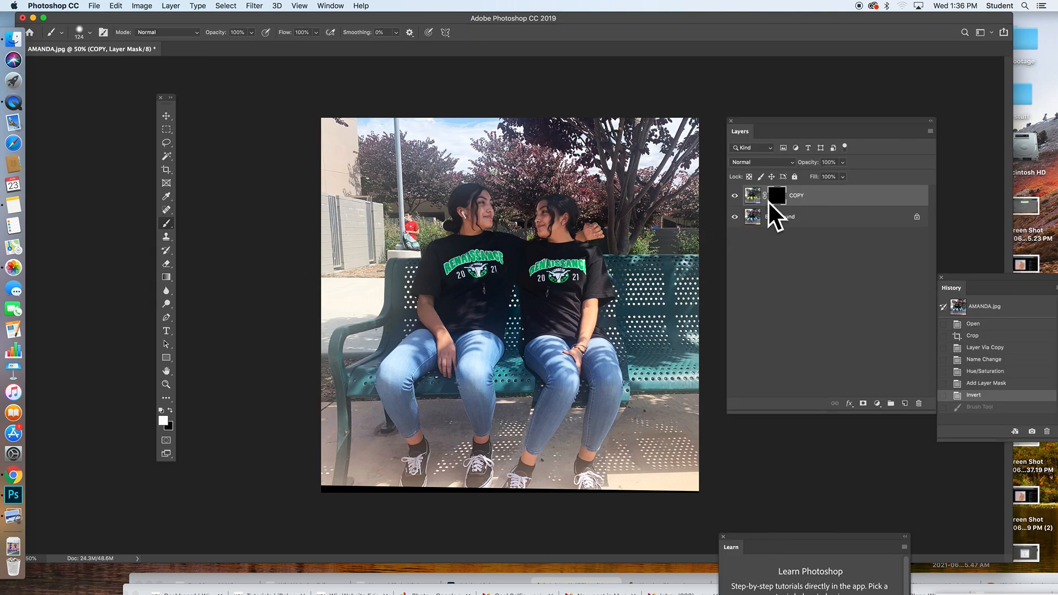
Invert the COPY layer's mask to white and back to black
key("super+i")
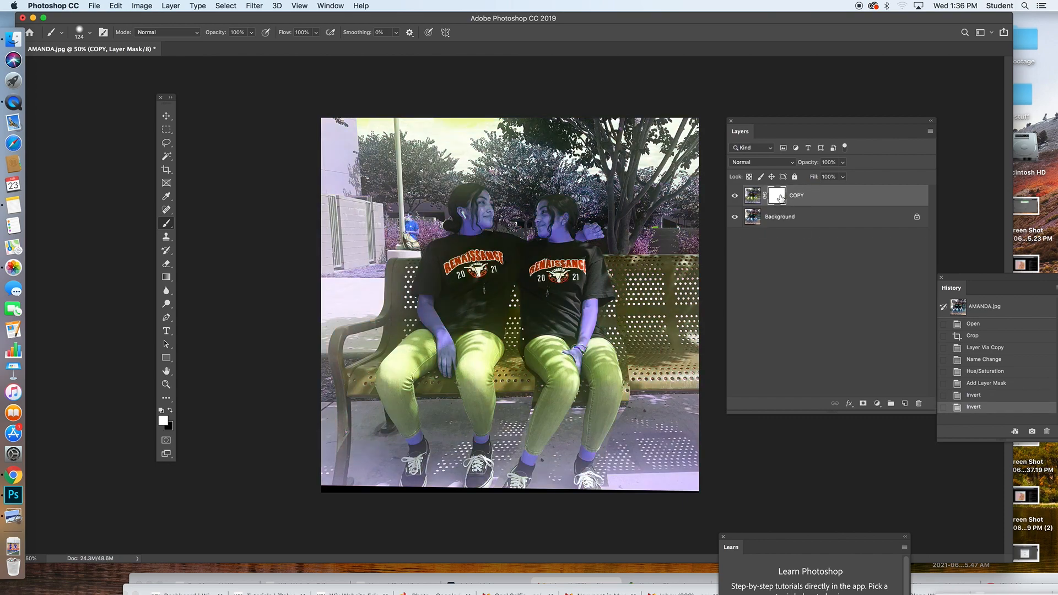
key("super+i")
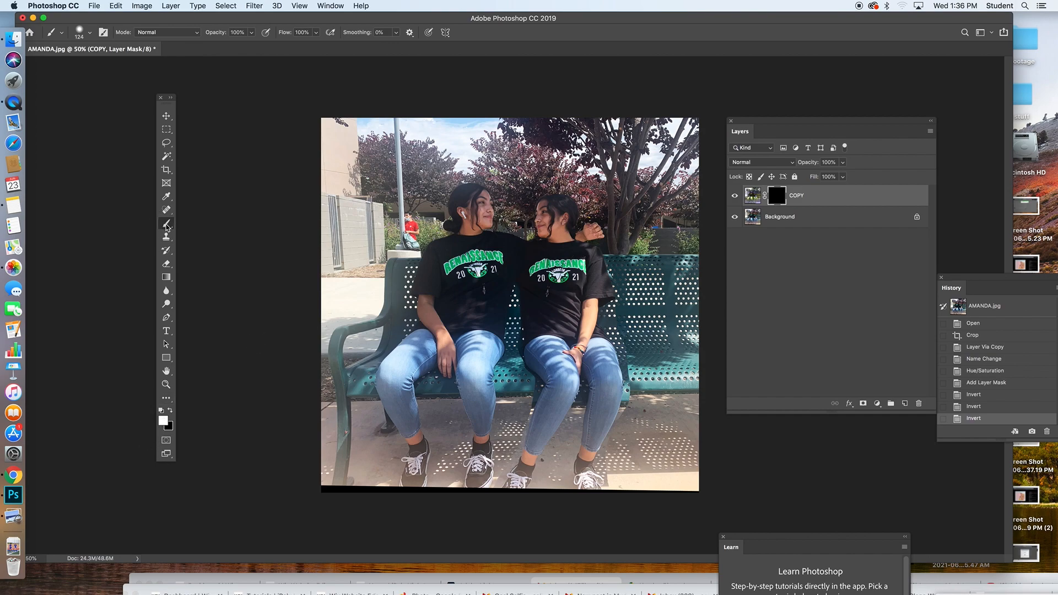
Paint white on the COPY mask over the RENAISSANCE lettering of the right person's shirt, using a 45 px brush
left_click(89, 33)
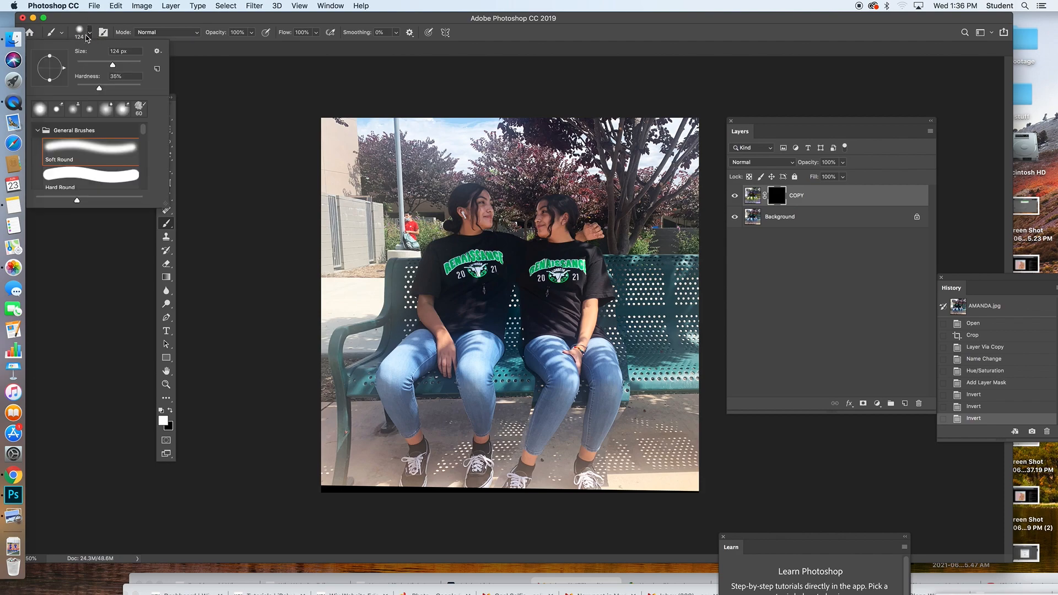
mouse_move(115, 67)
left_mouse_down()
mouse_move(95, 66)
mouse_move(104, 67)
mouse_move(97, 91)
left_mouse_up()
left_click(575, 250)
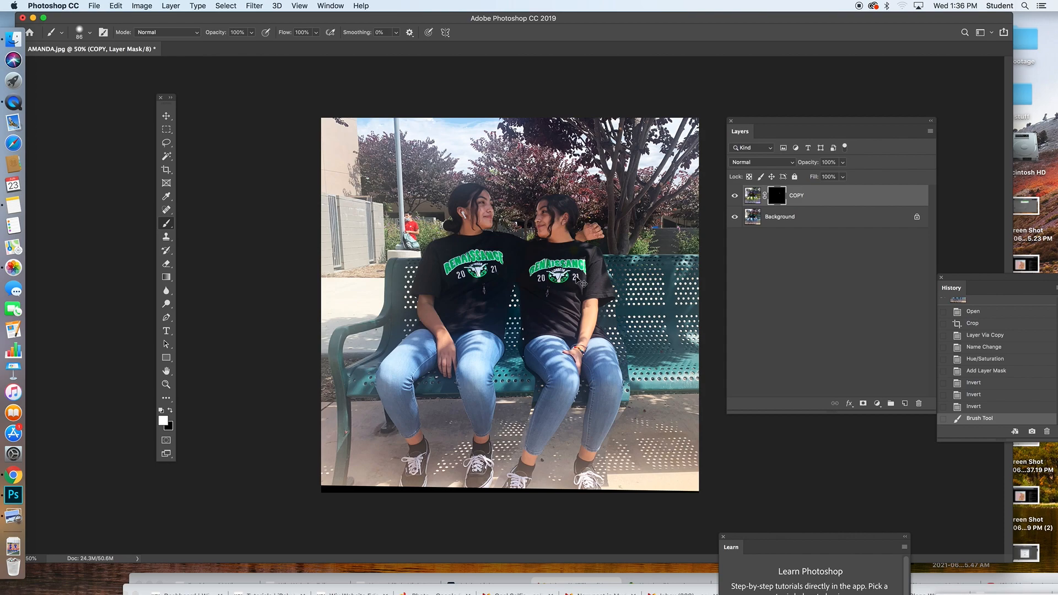
key("super+equal")
key("super+equal")
scroll(588, 269, "right", 5)
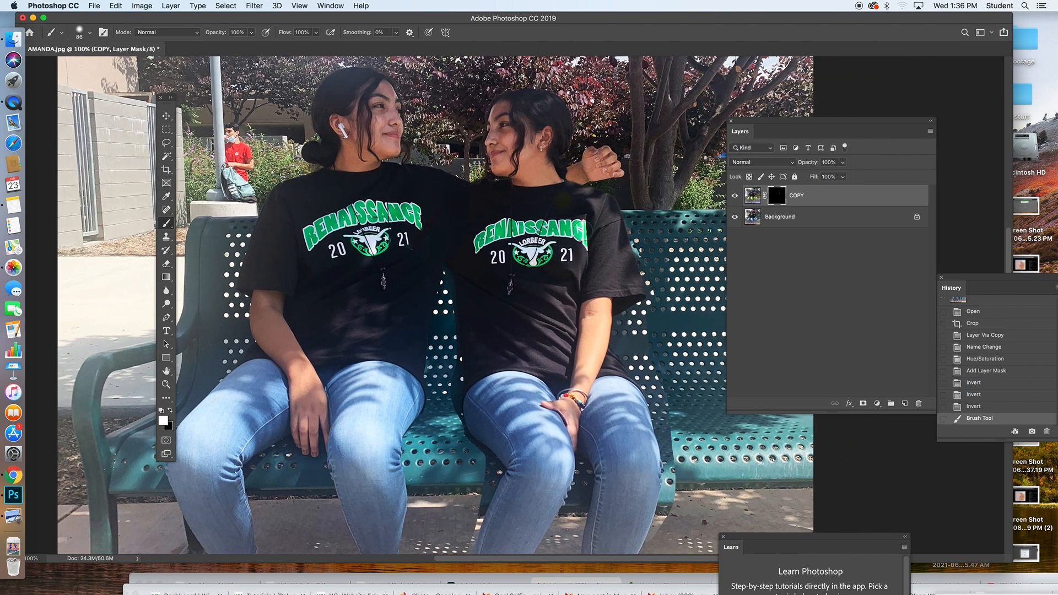
key("bracketleft")
key("bracketleft")
mouse_move(581, 225)
left_mouse_down()
mouse_move(582, 251)
mouse_move(575, 223)
mouse_move(496, 226)
mouse_move(477, 242)
mouse_move(537, 228)
left_mouse_up()
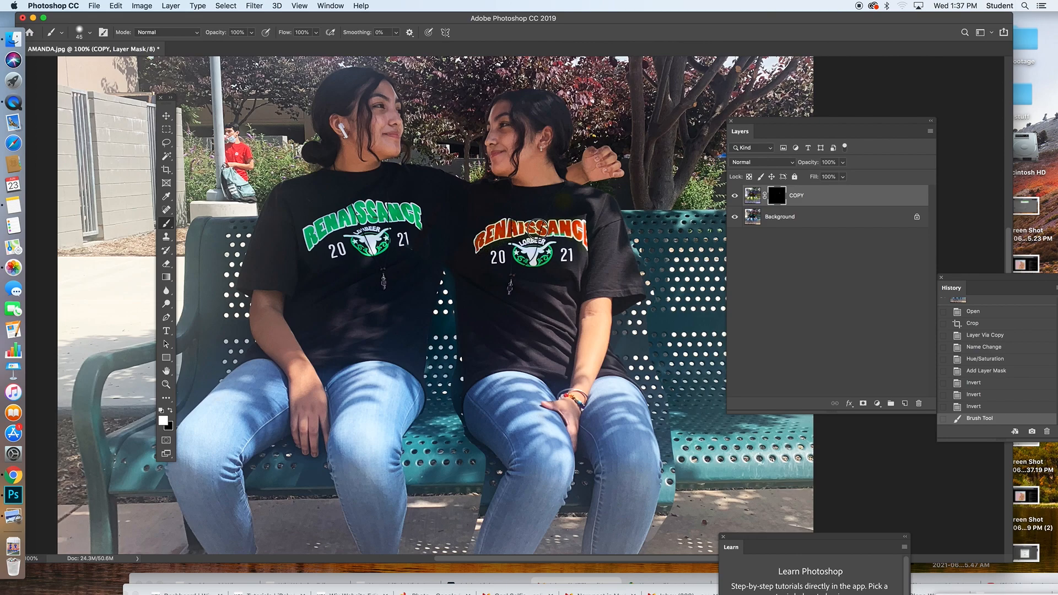
Reveal the color change on the bull emblem and missed lettering edges of the right person's shirt by painting the mask
mouse_move(555, 248)
left_mouse_down()
mouse_move(517, 256)
mouse_move(567, 214)
mouse_move(547, 255)
mouse_move(529, 242)
mouse_move(521, 257)
mouse_move(545, 259)
mouse_move(533, 256)
mouse_move(547, 237)
left_mouse_up()
left_click(547, 255)
mouse_move(563, 227)
left_mouse_down()
mouse_move(548, 236)
mouse_move(557, 227)
left_mouse_up()
left_click(588, 234)
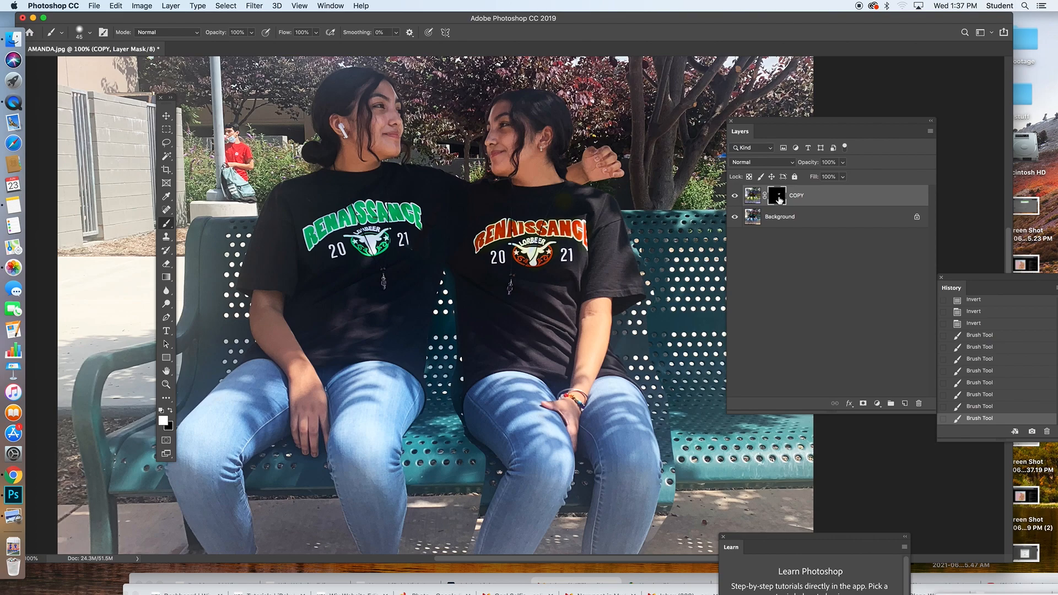
left_click_drag(582, 227, 582, 224)
left_click(511, 229)
Paint the mask white over the right person's jeans leg nearest the other person, from thigh to ankle around the hand
mouse_move(473, 419)
left_mouse_down()
mouse_move(476, 392)
mouse_move(471, 425)
mouse_move(506, 460)
mouse_move(481, 422)
mouse_move(503, 438)
mouse_move(477, 407)
mouse_move(486, 415)
mouse_move(479, 388)
mouse_move(530, 378)
mouse_move(493, 395)
mouse_move(508, 415)
mouse_move(495, 413)
mouse_move(511, 400)
mouse_move(519, 412)
mouse_move(503, 404)
mouse_move(521, 437)
mouse_move(521, 479)
left_mouse_up()
key("super+space")
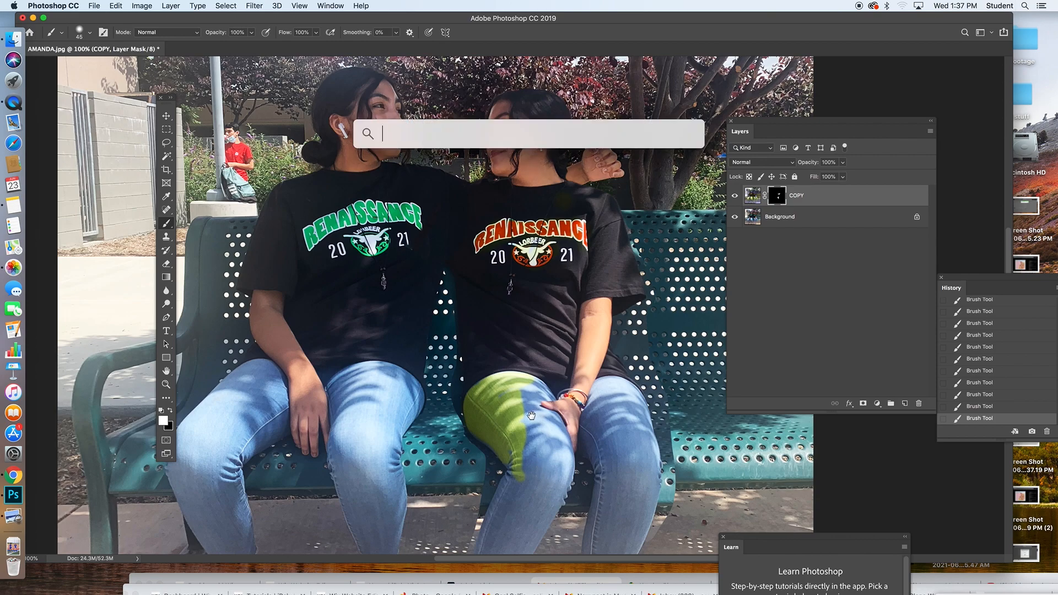
key("Escape")
mouse_move(532, 419)
left_mouse_down()
mouse_move(509, 278)
mouse_move(497, 351)
mouse_move(497, 327)
mouse_move(483, 343)
mouse_move(482, 332)
mouse_move(460, 387)
mouse_move(452, 450)
mouse_move(448, 428)
mouse_move(453, 418)
mouse_move(458, 453)
mouse_move(447, 446)
mouse_move(468, 452)
mouse_move(478, 385)
mouse_move(465, 413)
mouse_move(491, 346)
mouse_move(460, 427)
mouse_move(476, 438)
mouse_move(511, 368)
mouse_move(504, 401)
mouse_move(516, 380)
mouse_move(504, 363)
mouse_move(479, 392)
mouse_move(493, 370)
mouse_move(485, 414)
mouse_move(521, 349)
mouse_move(524, 322)
mouse_move(509, 335)
mouse_move(501, 297)
mouse_move(486, 305)
mouse_move(488, 337)
mouse_move(494, 314)
mouse_move(515, 330)
mouse_move(502, 273)
mouse_move(522, 353)
mouse_move(511, 346)
mouse_move(468, 377)
mouse_move(450, 449)
left_mouse_up()
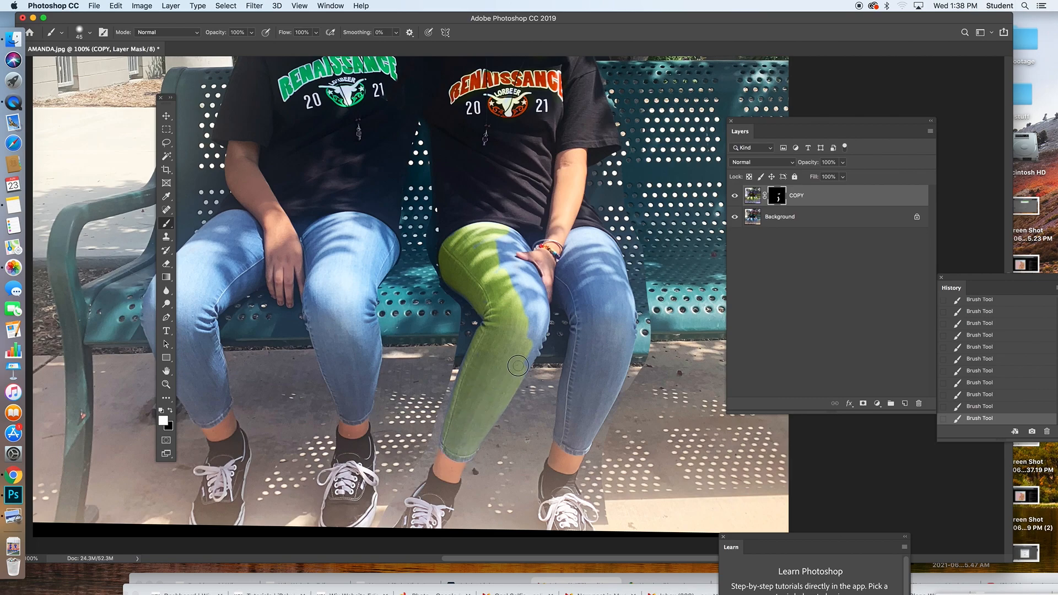
mouse_move(527, 358)
left_mouse_down()
mouse_move(536, 332)
mouse_move(502, 249)
mouse_move(477, 245)
mouse_move(494, 241)
mouse_move(530, 280)
mouse_move(535, 325)
mouse_move(542, 310)
mouse_move(525, 372)
left_mouse_up()
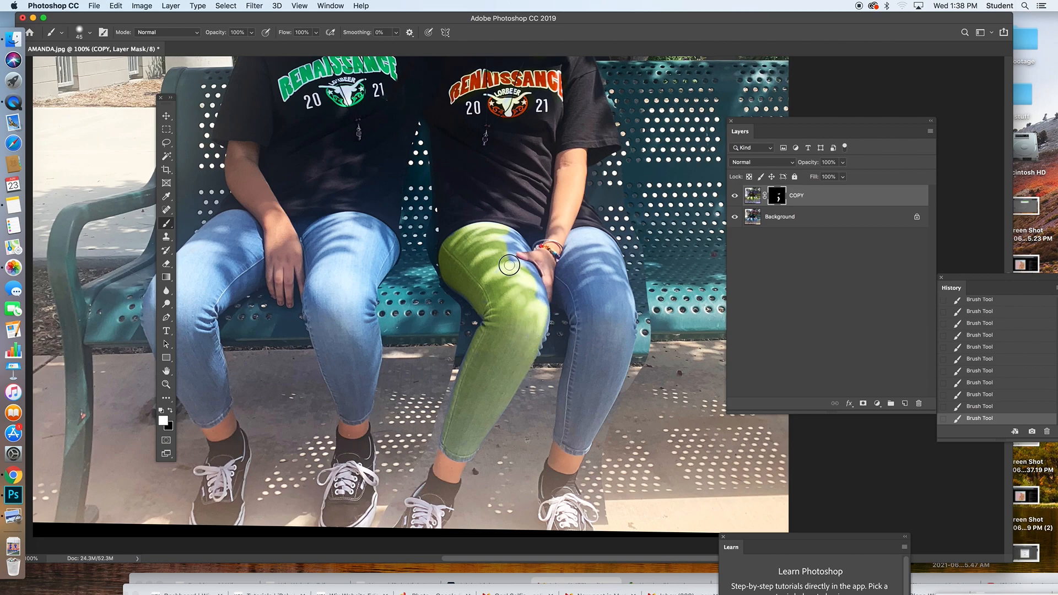
mouse_move(513, 236)
left_mouse_down()
mouse_move(521, 246)
mouse_move(511, 260)
mouse_move(527, 269)
left_mouse_up()
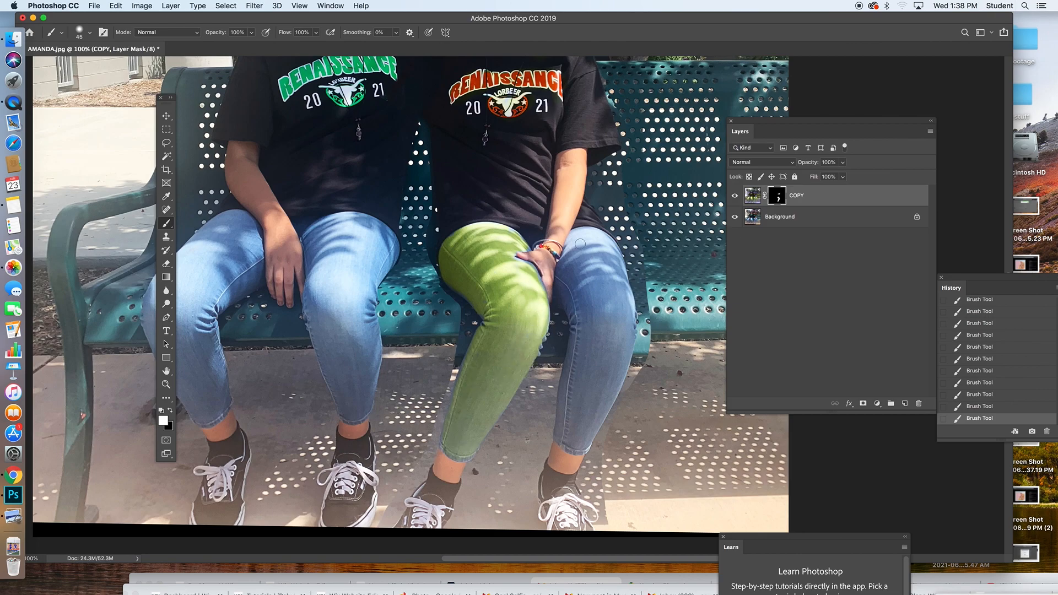
Paint the mask white over the right person's outer jeans leg, enlarging the brush to 100 px
left_click_drag(585, 232, 596, 241)
left_click(91, 34)
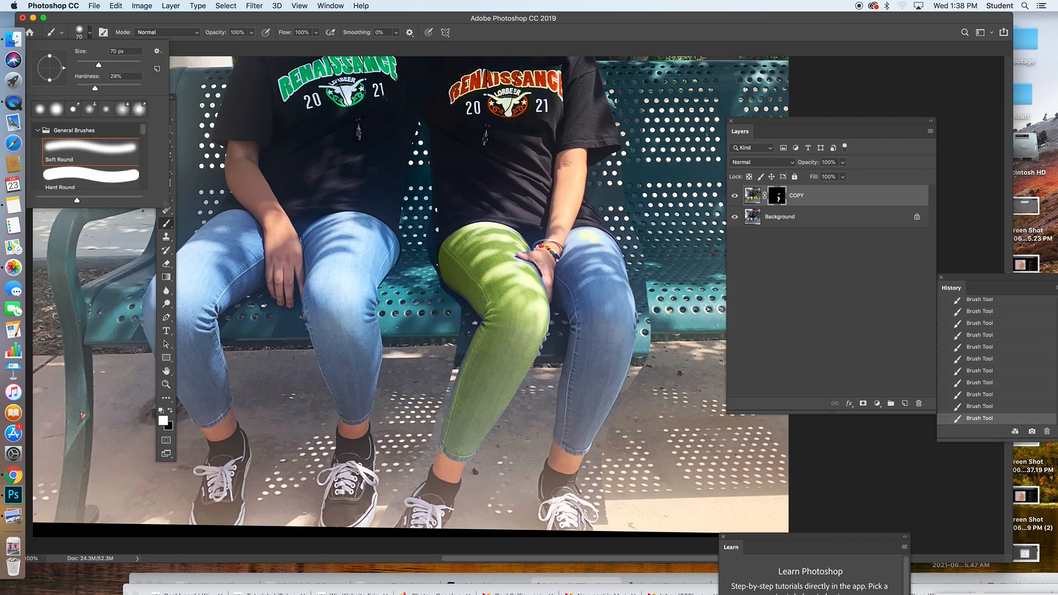
left_click(606, 268)
key("bracketright")
key("bracketright")
key("bracketright")
mouse_move(600, 269)
left_mouse_down()
mouse_move(570, 279)
mouse_move(591, 324)
mouse_move(567, 431)
mouse_move(581, 433)
mouse_move(594, 334)
mouse_move(577, 263)
mouse_move(587, 240)
mouse_move(610, 263)
mouse_move(624, 322)
mouse_move(607, 290)
mouse_move(615, 349)
mouse_move(611, 379)
left_mouse_up()
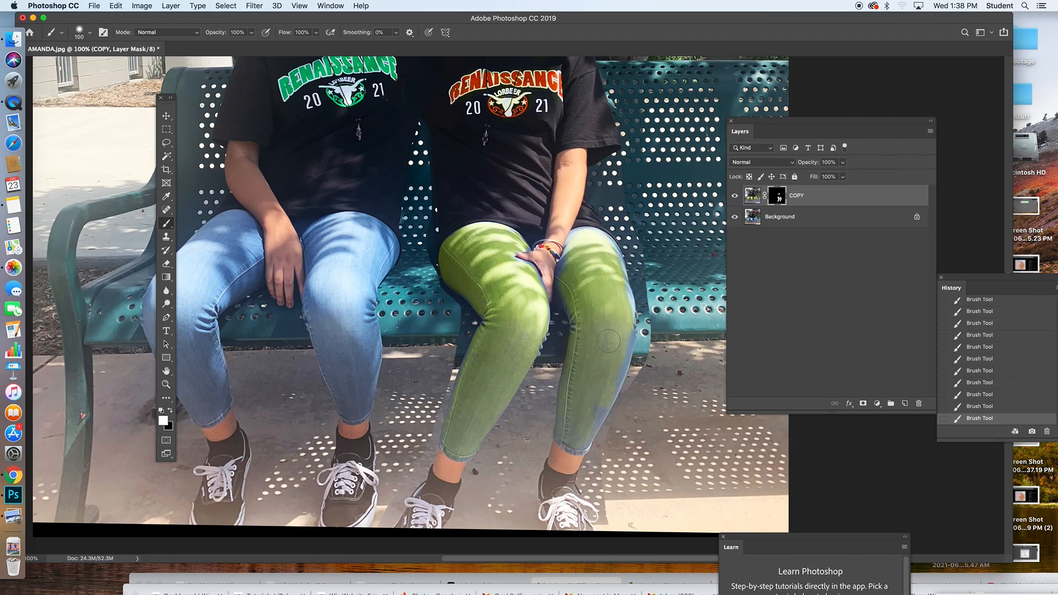
Touch up the mask along the inner jeans leg's edges beside the hand and below the knee, using a 12 px brush
key("super+plus")
key("super+plus")
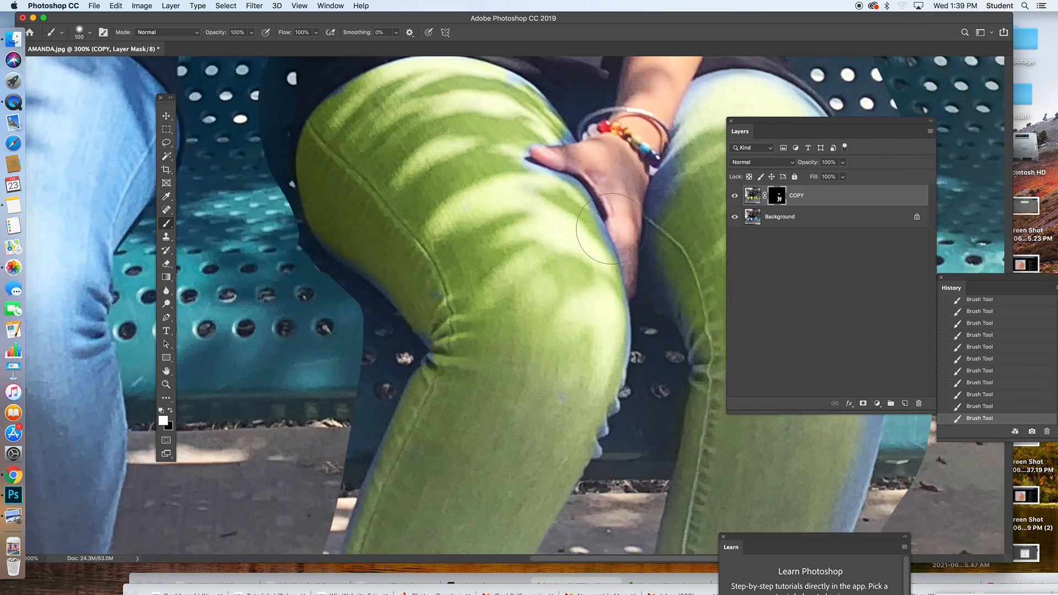
key("bracketleft")
key("bracketleft")
key("bracketleft")
key("bracketleft")
right_click(588, 205)
left_click_drag(651, 230, 648, 230)
left_click(574, 201)
mouse_move(579, 189)
left_mouse_down()
mouse_move(532, 167)
mouse_move(582, 186)
mouse_move(626, 279)
mouse_move(602, 229)
mouse_move(630, 338)
mouse_move(614, 343)
mouse_move(626, 351)
mouse_move(622, 389)
mouse_move(594, 456)
left_mouse_up()
left_click_drag(552, 391, 564, 394)
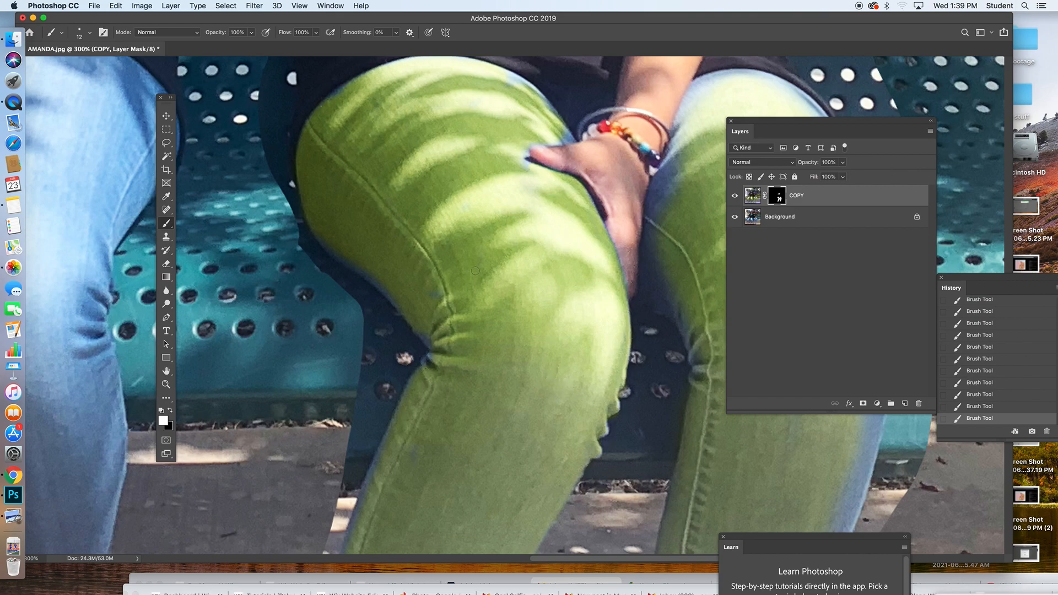
Touch up the mask along the right person's inner jeans leg, covering the remaining blue edges from thigh to ankle hem
left_click_drag(318, 226, 397, 300)
mouse_move(529, 166)
left_mouse_down()
mouse_move(520, 148)
mouse_move(566, 141)
mouse_move(561, 128)
mouse_move(544, 97)
mouse_move(497, 79)
left_mouse_up()
mouse_move(357, 97)
left_mouse_down()
mouse_move(327, 101)
mouse_move(354, 86)
left_mouse_up()
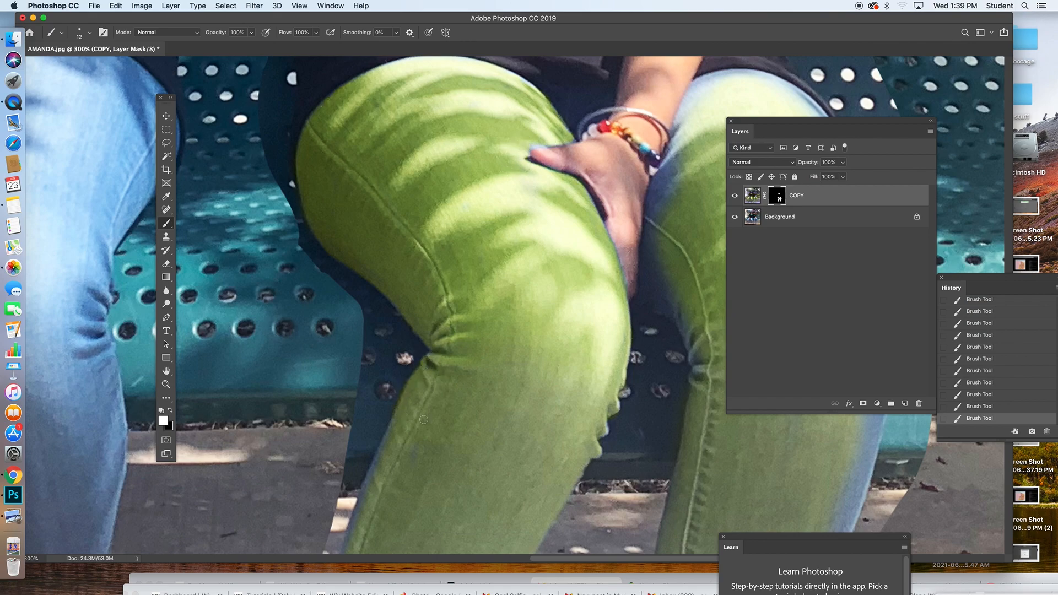
left_click_drag(421, 423, 445, 231)
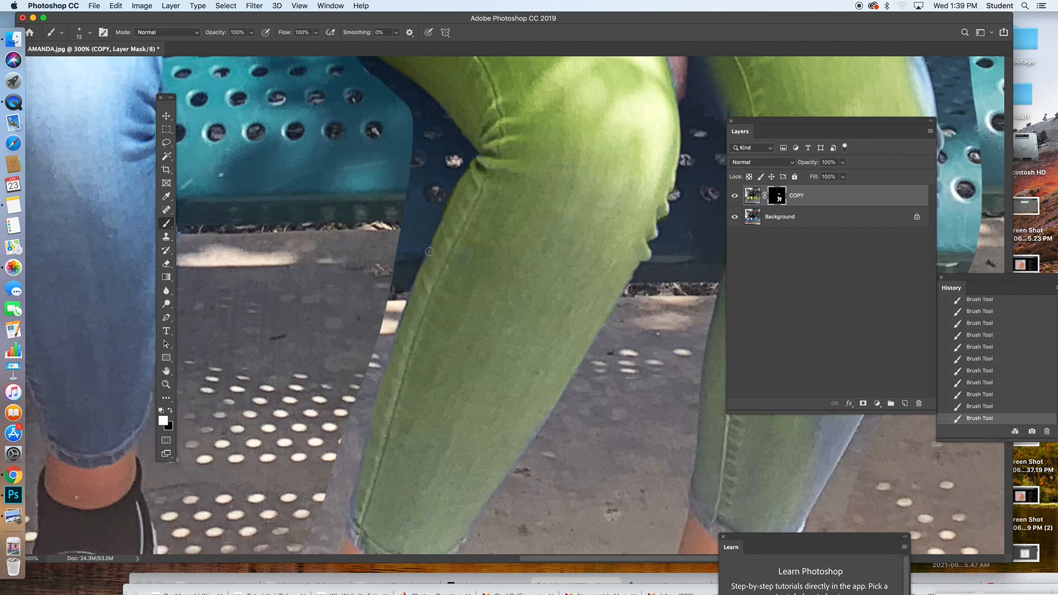
scroll(411, 345, "down", 5)
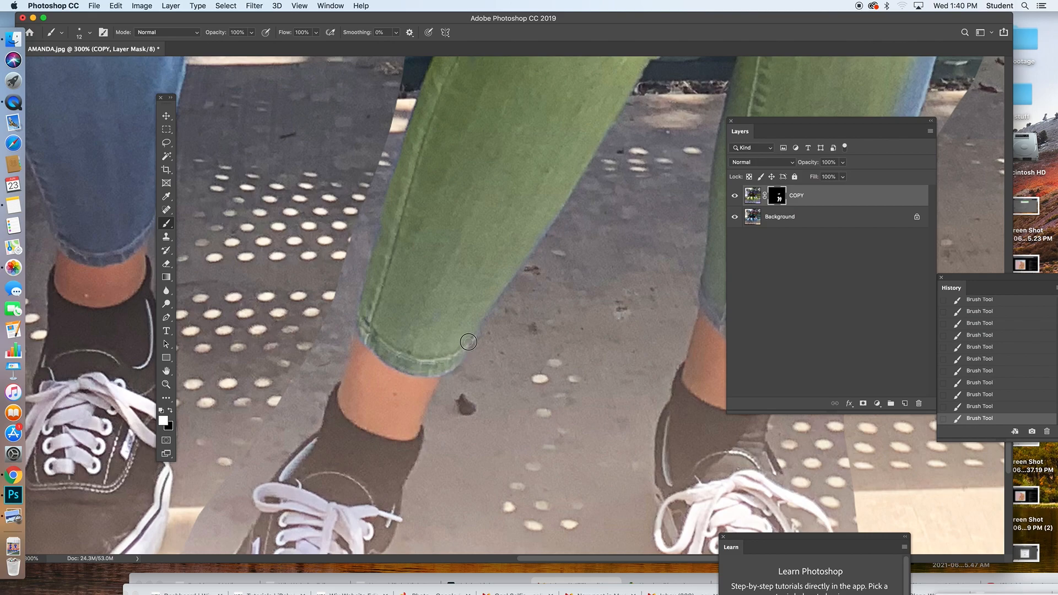
left_click_drag(476, 299, 322, 301)
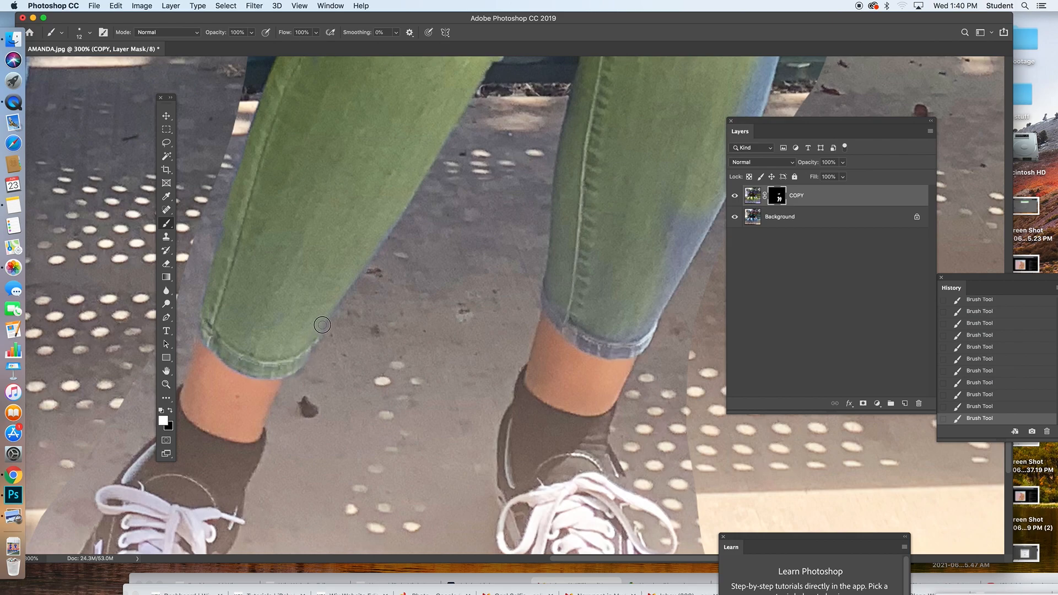
Paint the mask white over the blue areas along the outer jeans leg's lower edge, enlarging the brush to 35 px
left_click_drag(488, 277, 245, 298)
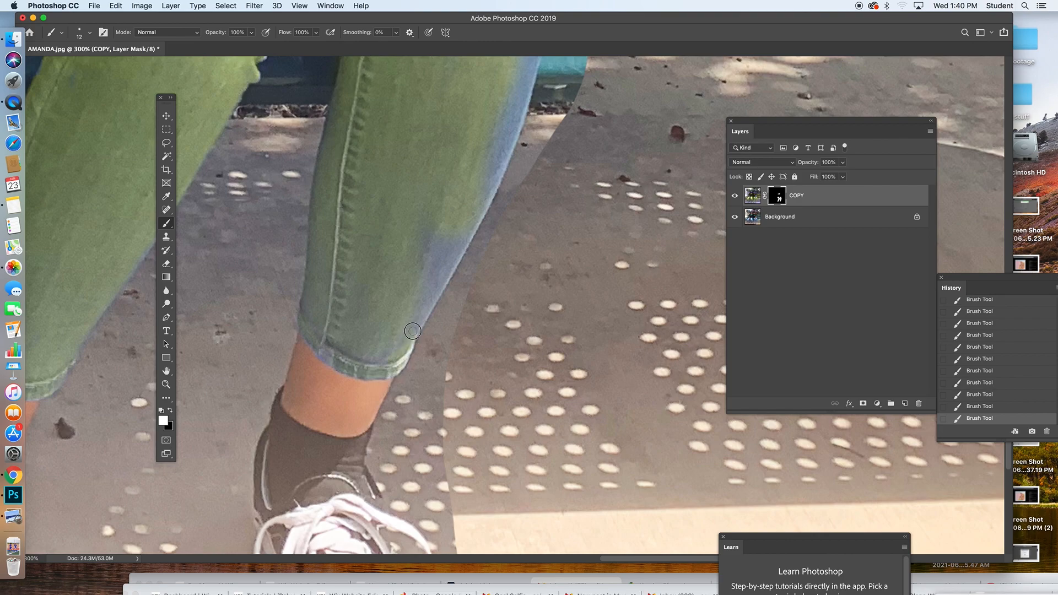
left_click_drag(419, 306, 436, 240)
key("]")
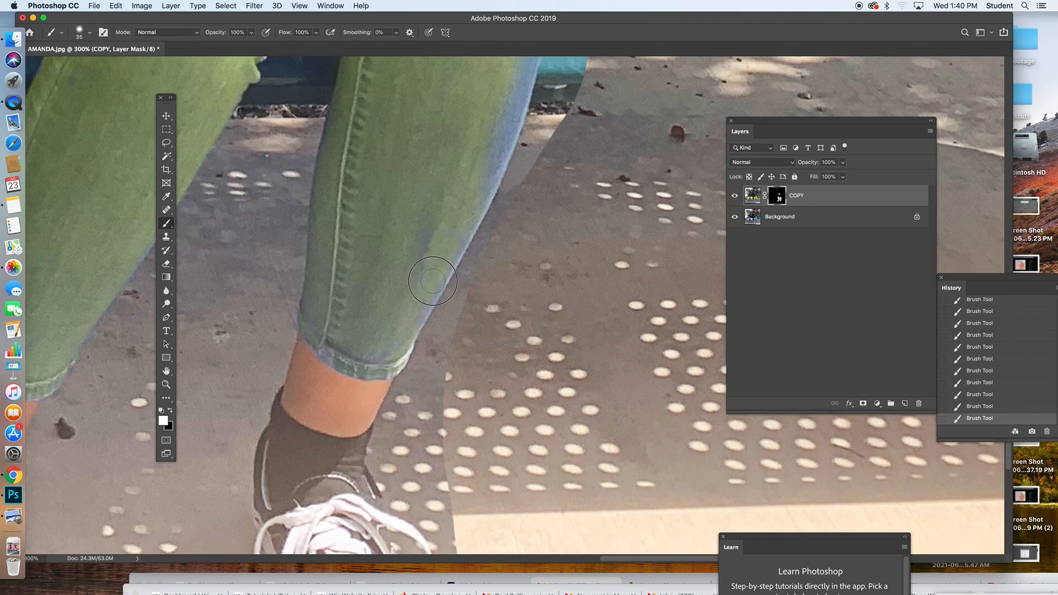
left_click_drag(463, 173, 322, 300)
mouse_move(390, 142)
left_mouse_down()
mouse_move(368, 269)
mouse_move(272, 462)
left_mouse_up()
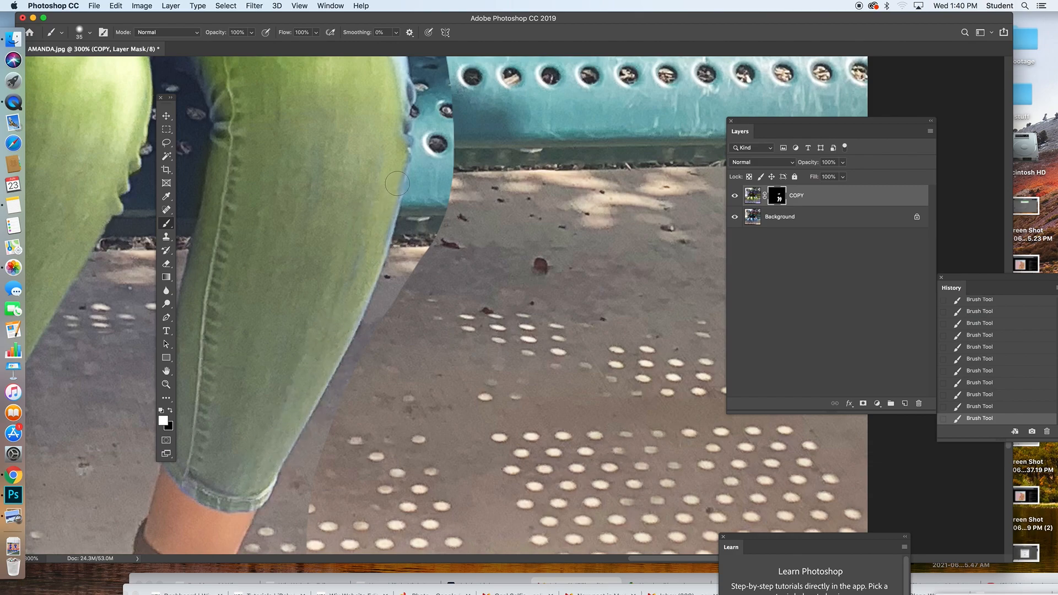
Paint the mask along the outer jeans leg's outside edge from the knee up to the thigh, using a smaller 9 px brush
left_click_drag(404, 169, 368, 296)
scroll(389, 237, "up", 5)
mouse_move(388, 279)
left_mouse_down()
mouse_move(392, 215)
mouse_move(388, 205)
mouse_move(383, 236)
mouse_move(380, 199)
left_mouse_up()
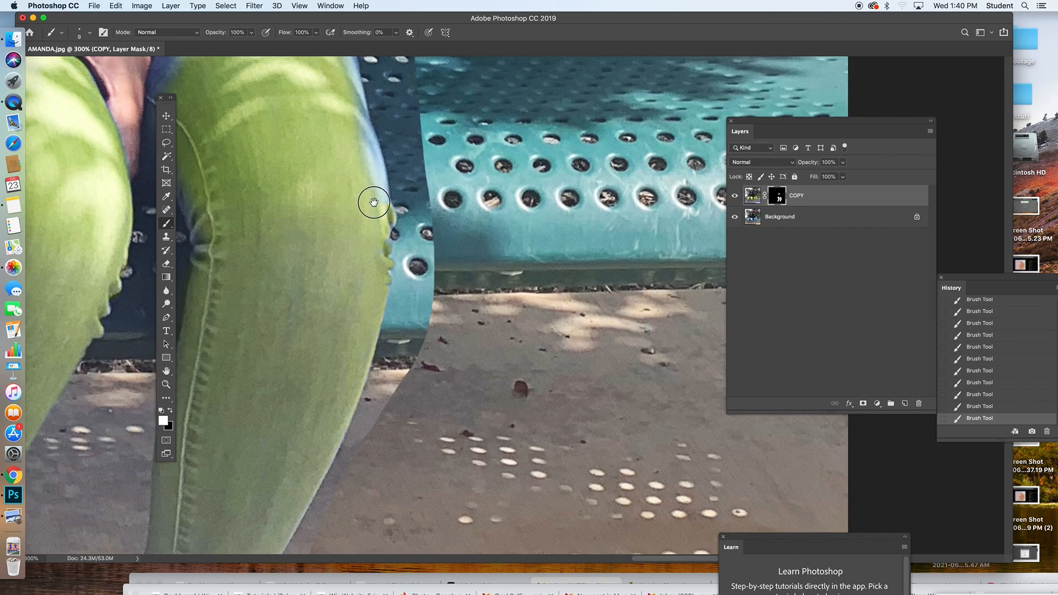
scroll(373, 194, "up", 3)
mouse_move(362, 193)
left_mouse_down()
mouse_move(379, 247)
mouse_move(364, 164)
mouse_move(384, 254)
mouse_move(361, 190)
mouse_move(361, 147)
mouse_move(366, 260)
mouse_move(380, 304)
mouse_move(341, 214)
mouse_move(317, 182)
mouse_move(284, 167)
mouse_move(219, 176)
mouse_move(179, 300)
mouse_move(198, 299)
left_mouse_up()
Fill in the mask over the outer leg's thigh and its edge beside the hand with a 25 px brush
key("bracketright")
key("bracketright")
key("bracketright")
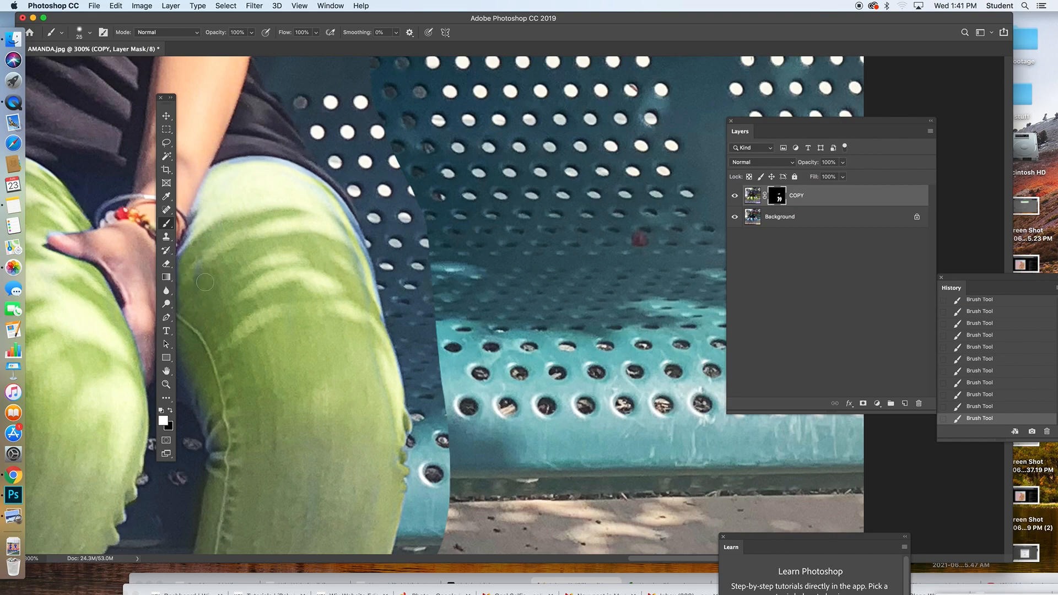
mouse_move(189, 244)
left_mouse_down()
mouse_move(228, 169)
mouse_move(294, 171)
mouse_move(347, 224)
mouse_move(373, 332)
left_mouse_up()
scroll(374, 332, "down", 6)
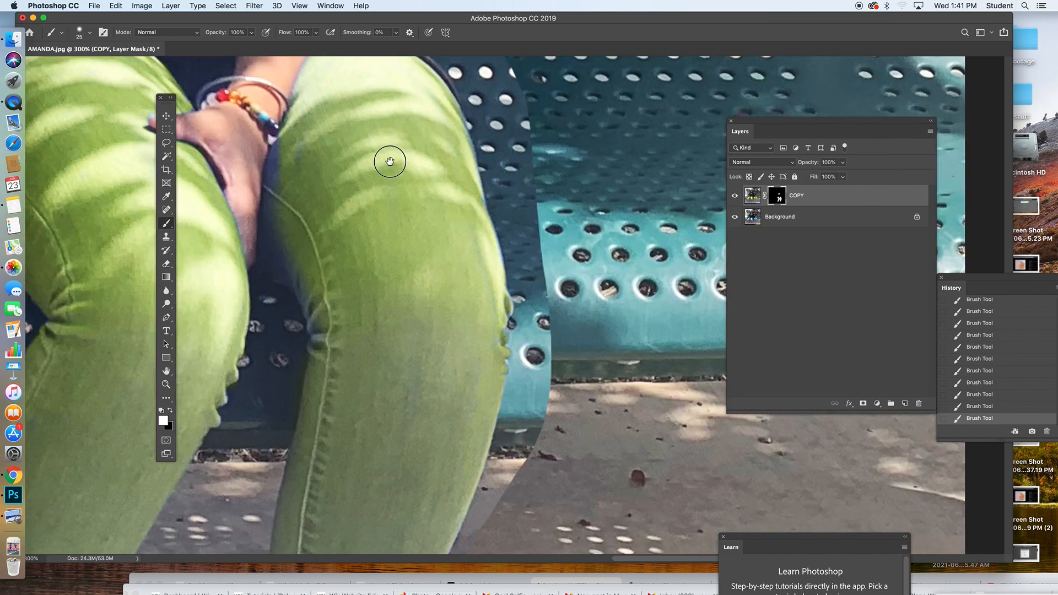
mouse_move(315, 113)
left_mouse_down()
mouse_move(325, 102)
mouse_move(307, 119)
mouse_move(304, 160)
mouse_move(352, 292)
mouse_move(303, 209)
mouse_move(300, 176)
mouse_move(378, 308)
mouse_move(359, 315)
left_mouse_up()
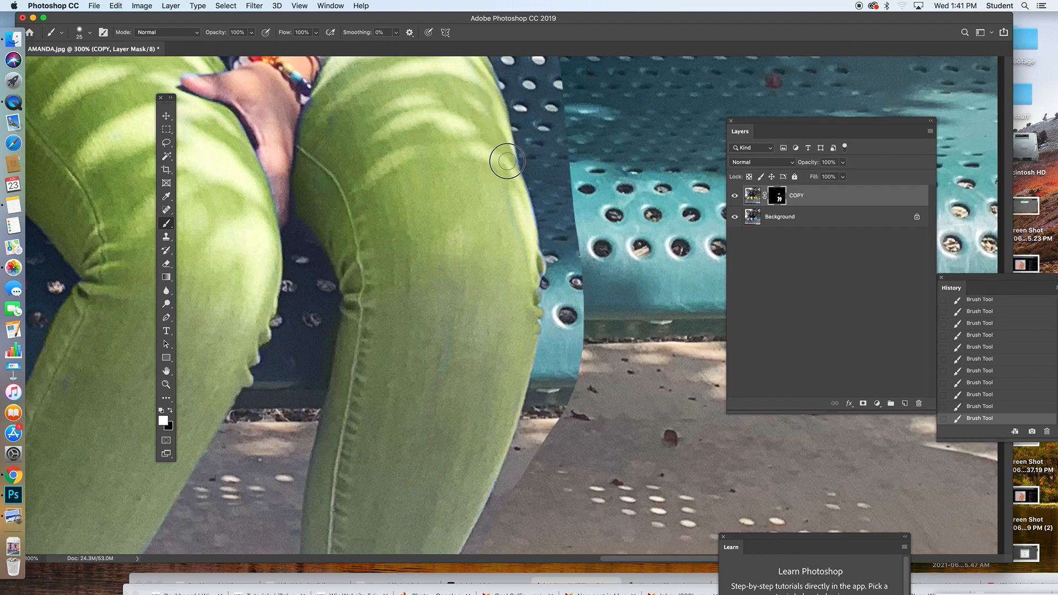
Refine the mask around the hand's fingertips with a 5 px brush, switching the paint color to black
key("bracketleft")
key("bracketleft")
key("bracketleft")
left_click_drag(236, 118, 308, 234)
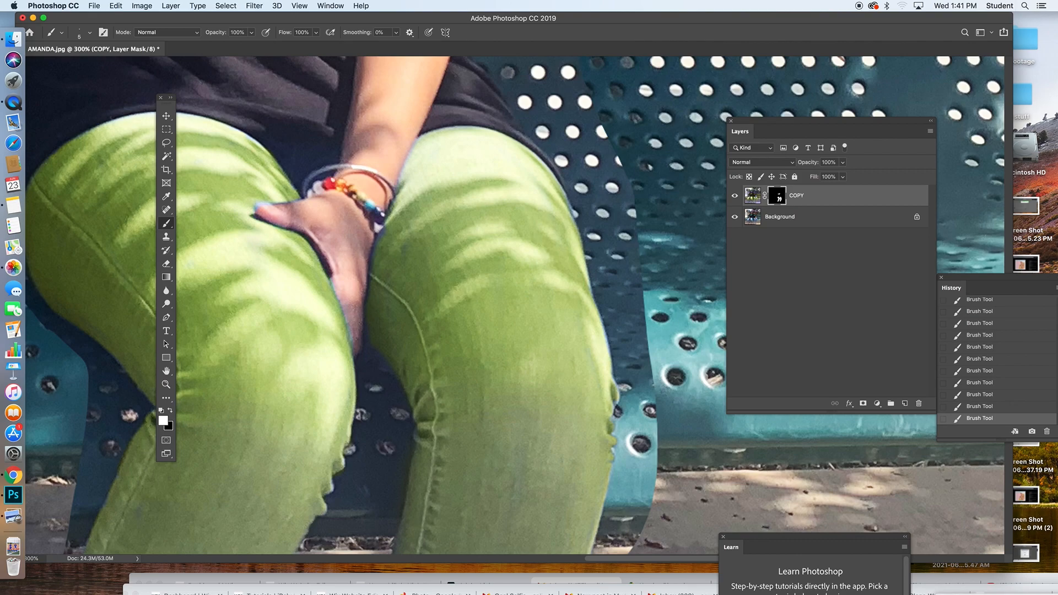
left_click(285, 213, "alt")
left_click_drag(251, 311, 324, 121)
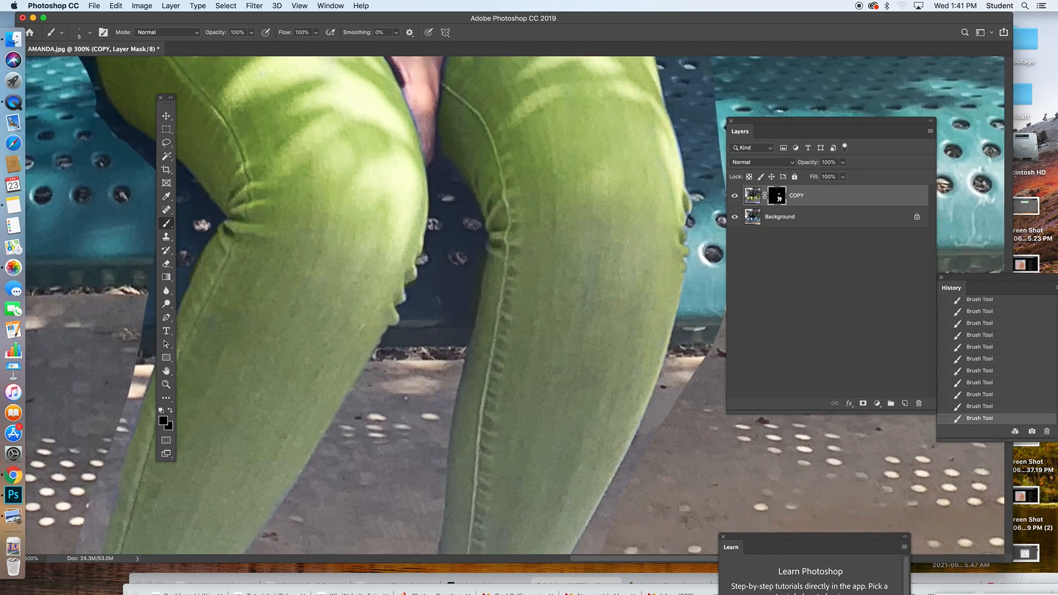
Examine the recolored jeans and shirt in the whole photo and in close-up for missed areas
key("super+minus")
key("super+minus")
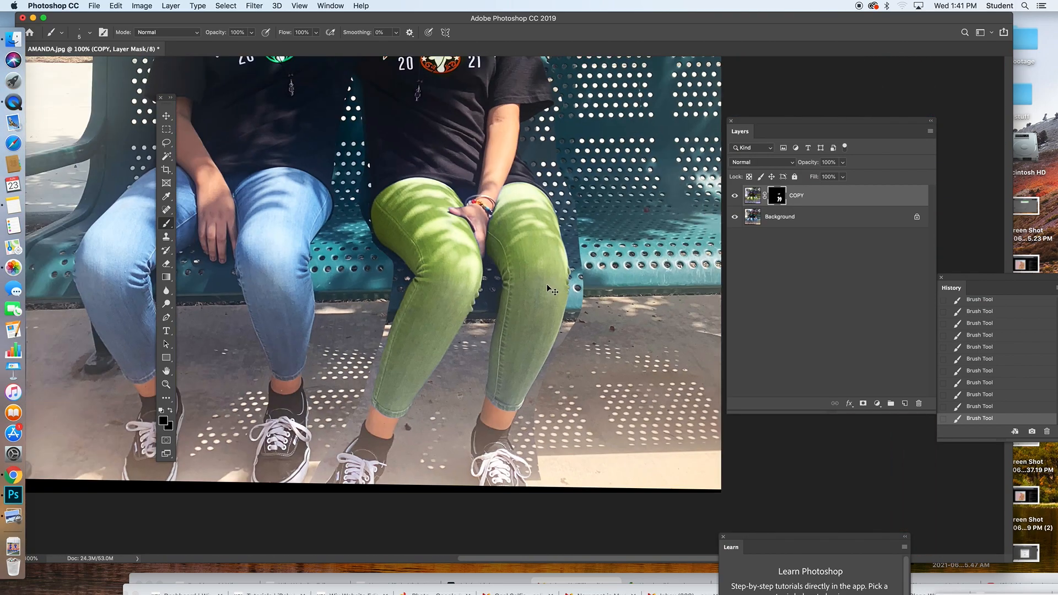
key("super+minus")
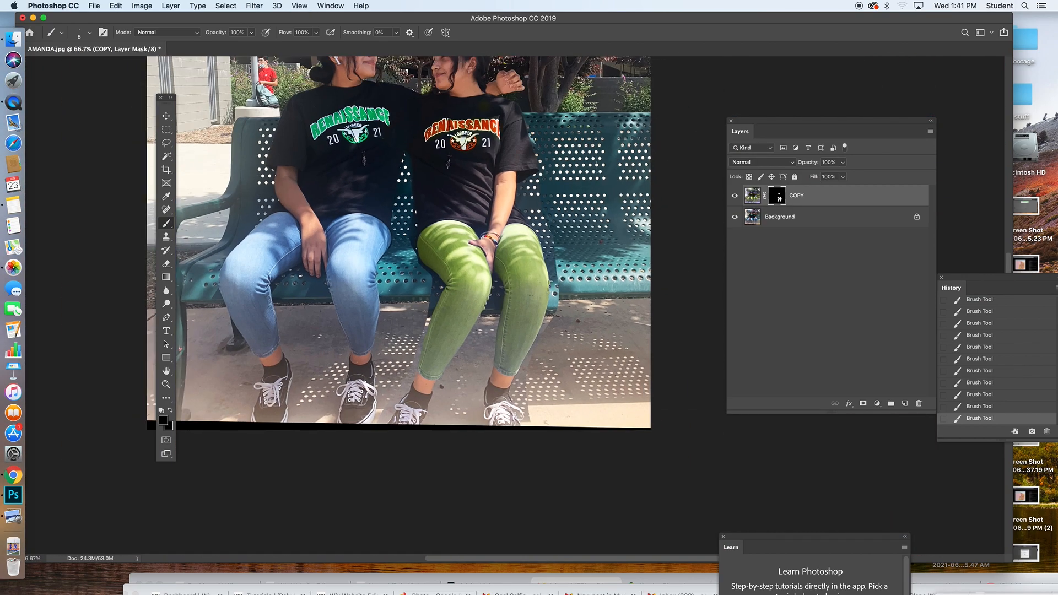
left_click_drag(534, 229, 492, 319)
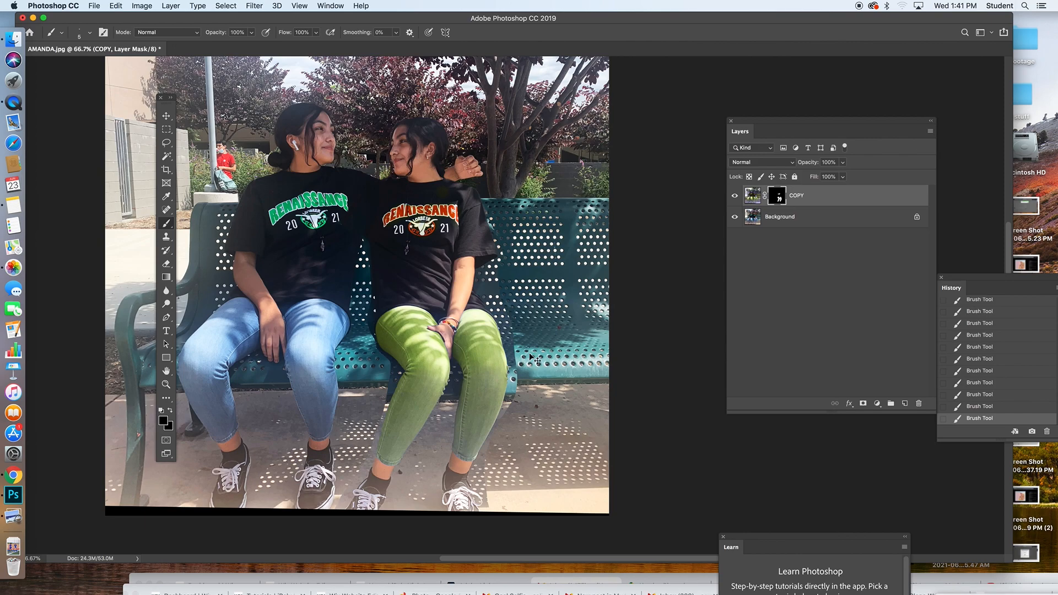
key("super+plus")
key("super+plus")
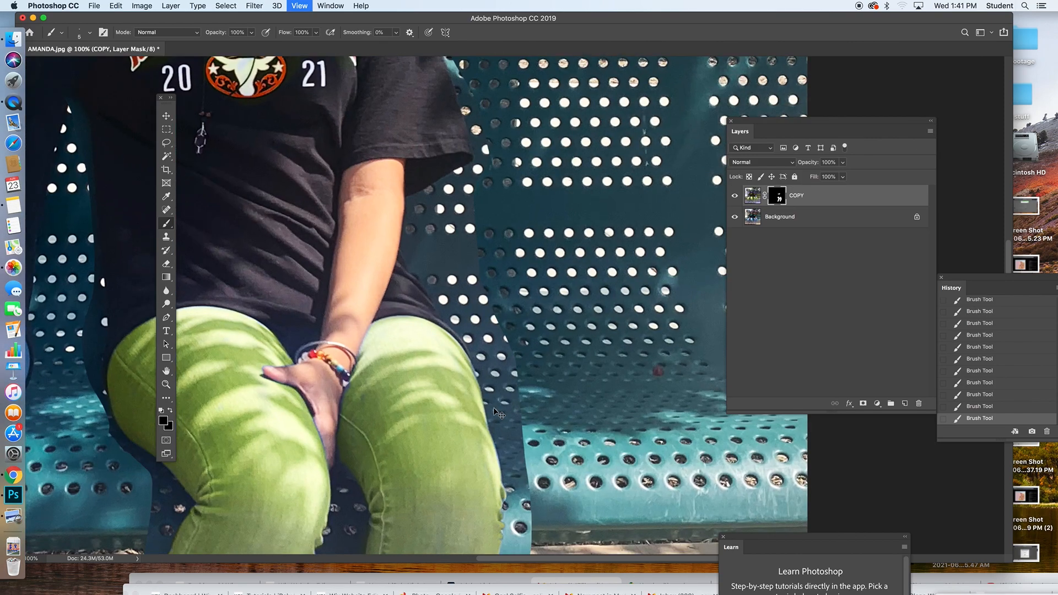
left_click_drag(437, 401, 561, 310)
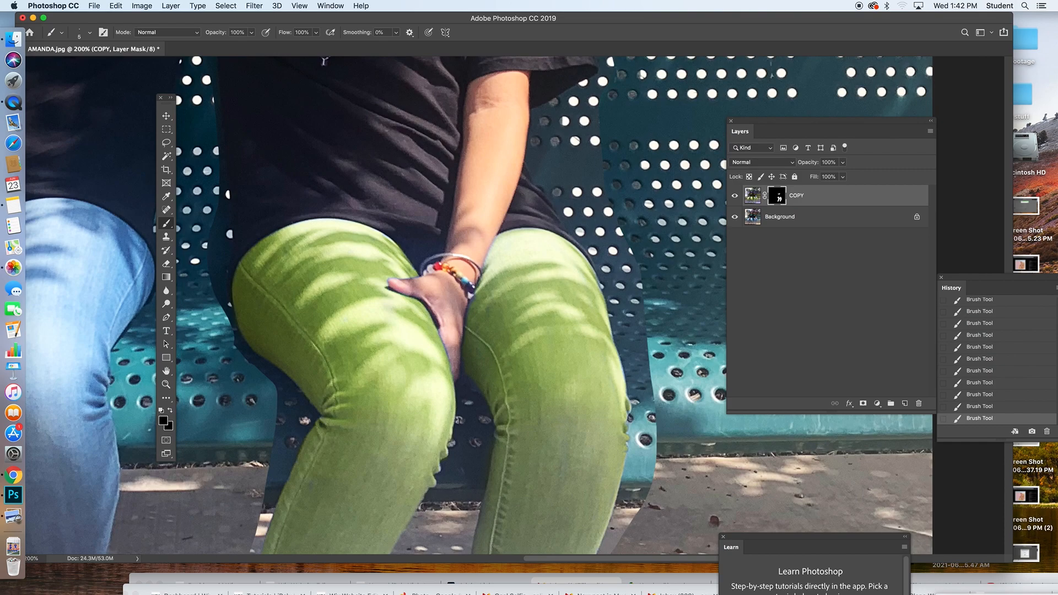
left_click_drag(584, 384, 533, 180)
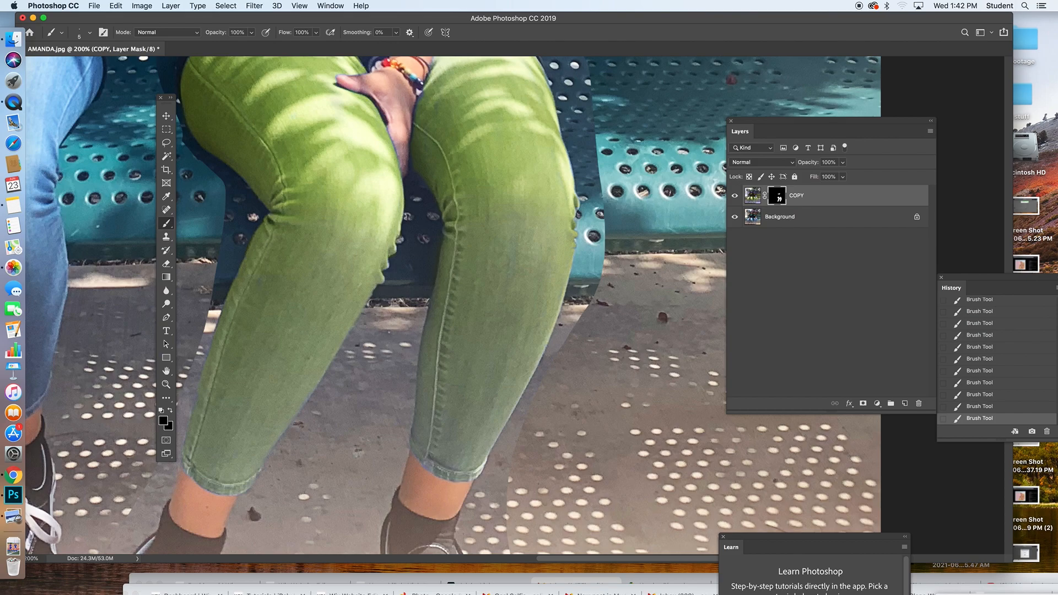
key("super+0")
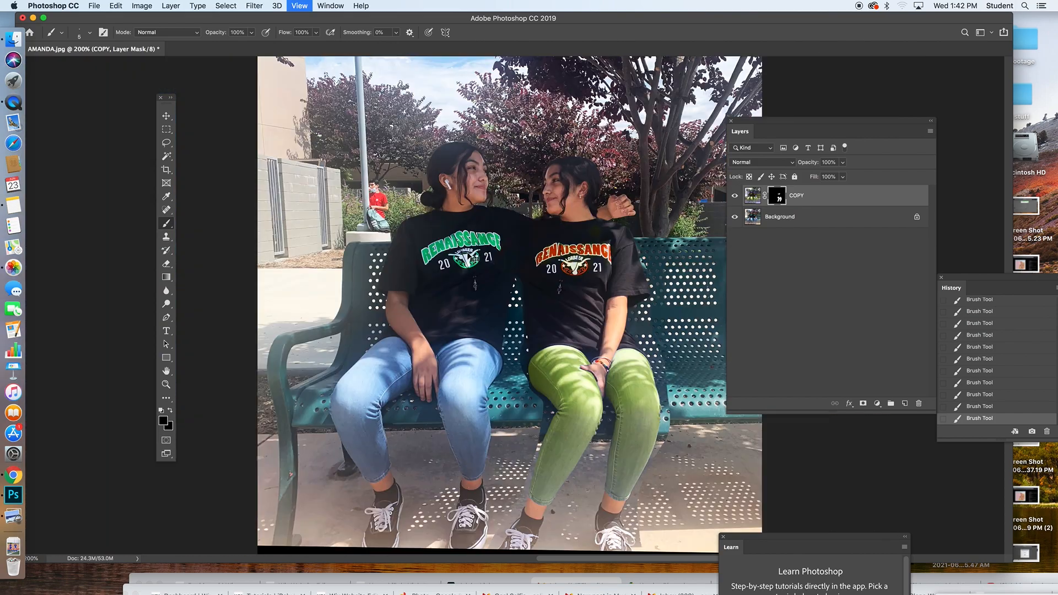
left_click_drag(616, 285, 542, 247)
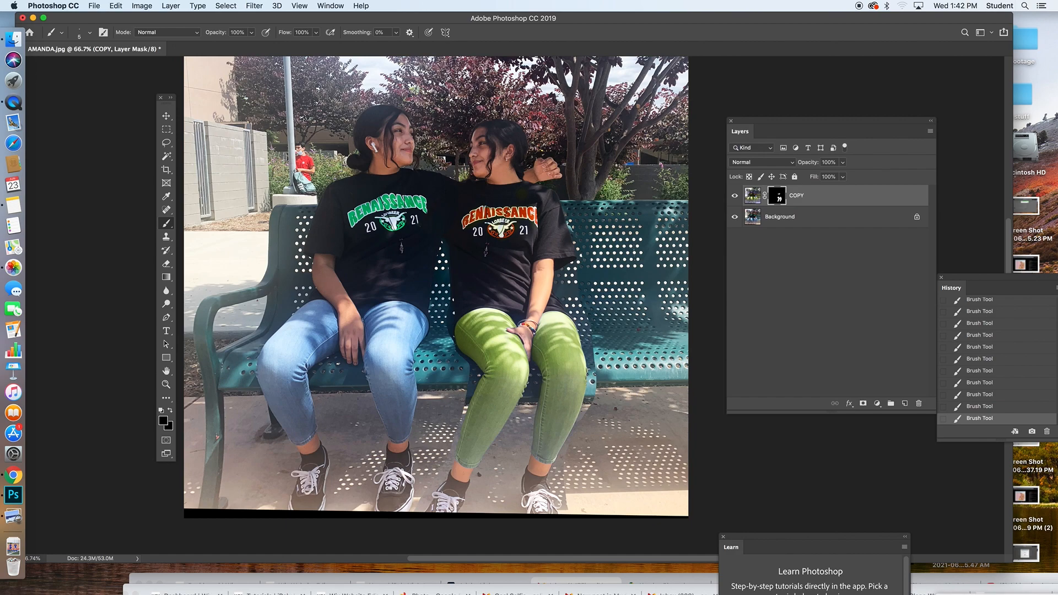
Save the document as Layer Mask.psd in the Cloning Project folder, keeping layers and maximum compatibility
left_click(95, 6)
left_click(110, 112)
type("Lay")
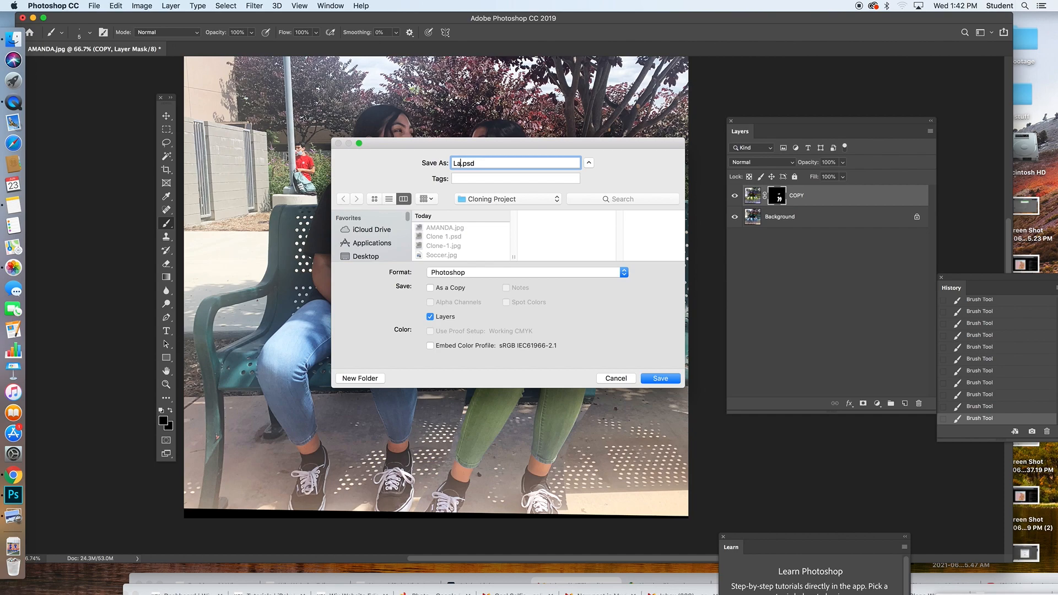
type("er Mask")
key("Return")
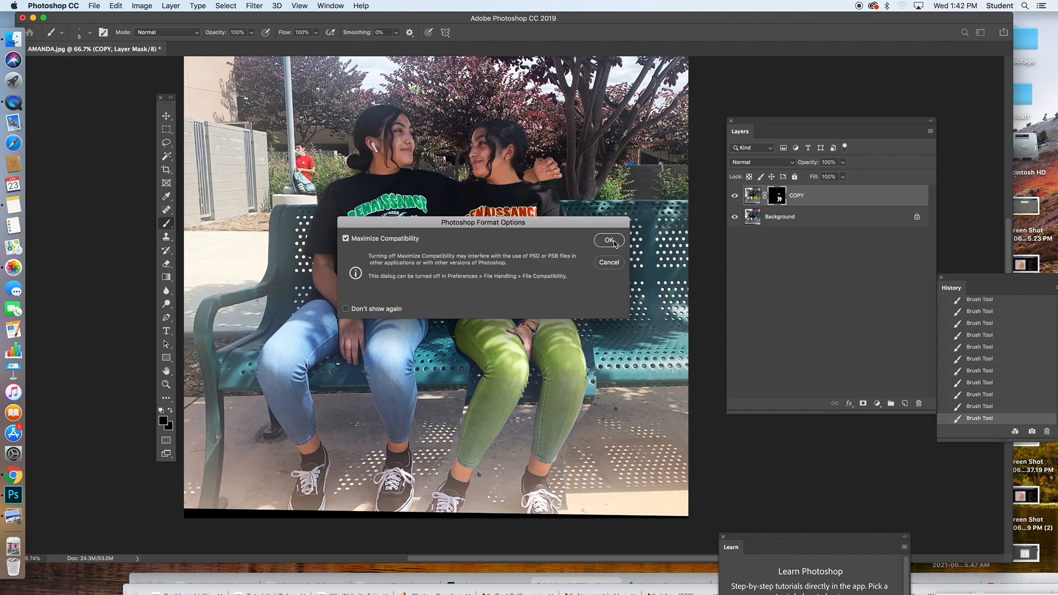
left_click(609, 240)
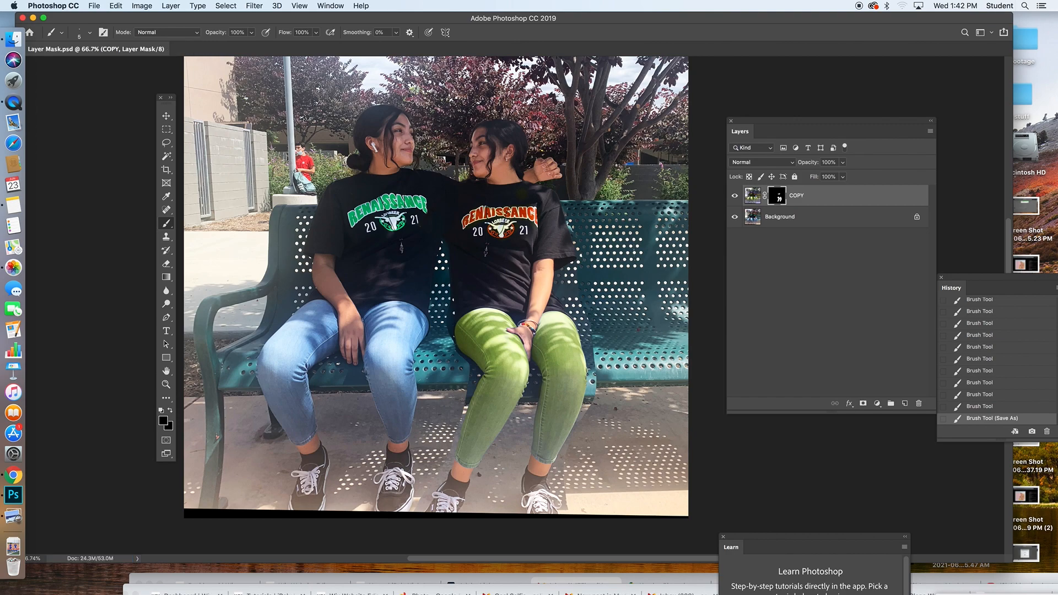
Export the image for web as a maximum-quality JPEG named Layer-Mask.jpg in the Cloning Project folder
left_click(95, 6)
mouse_move(121, 144)
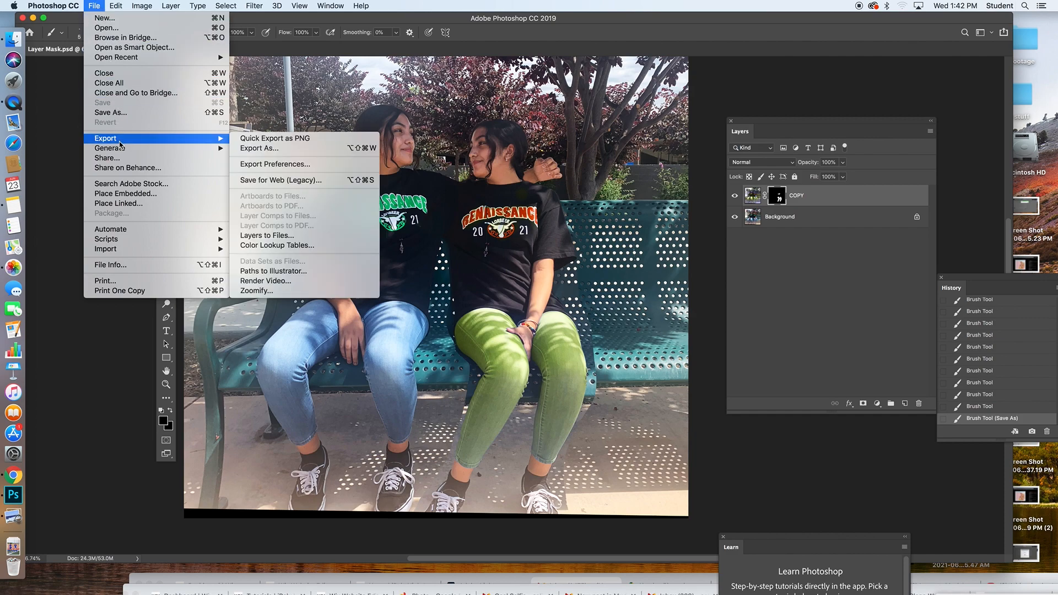
left_click(261, 179)
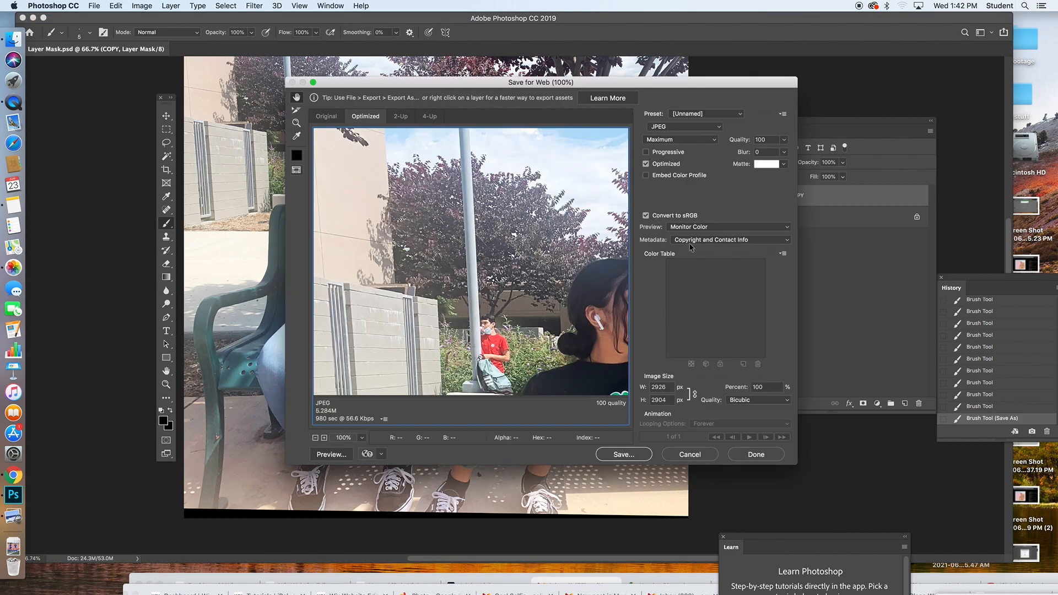
left_click(629, 455)
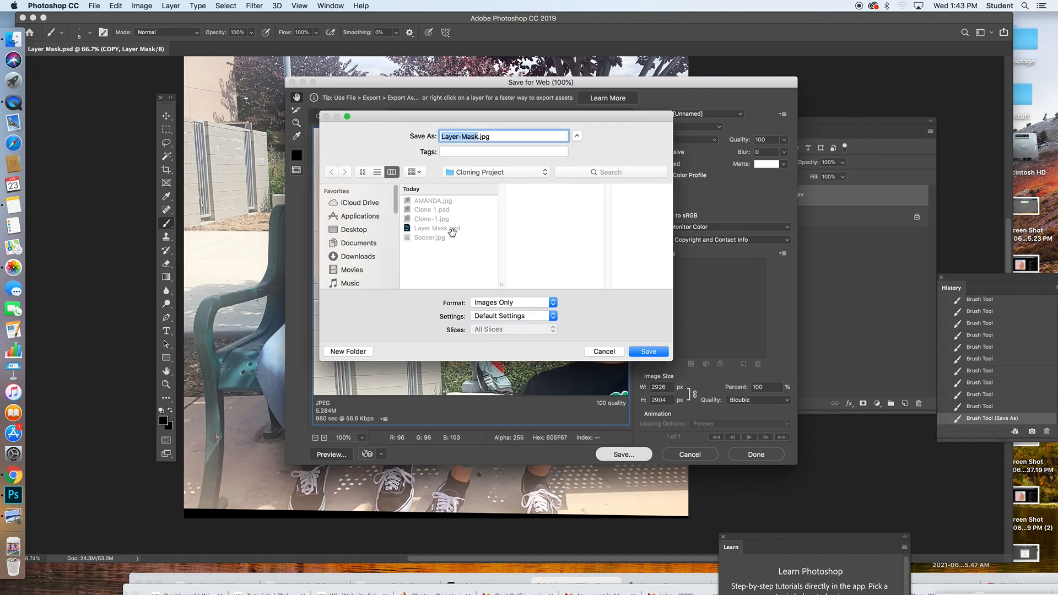
left_click(652, 352)
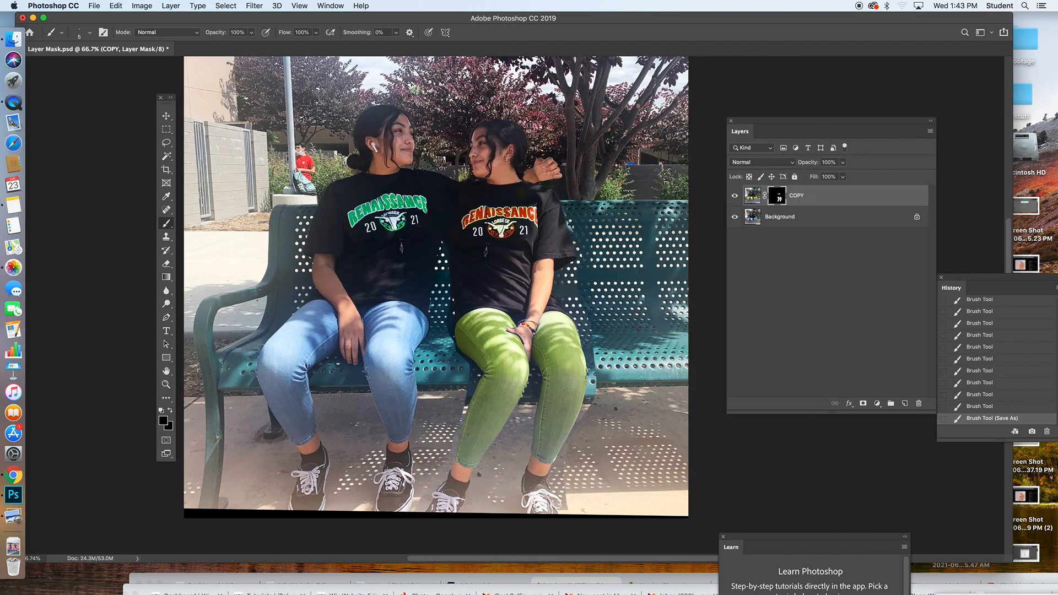